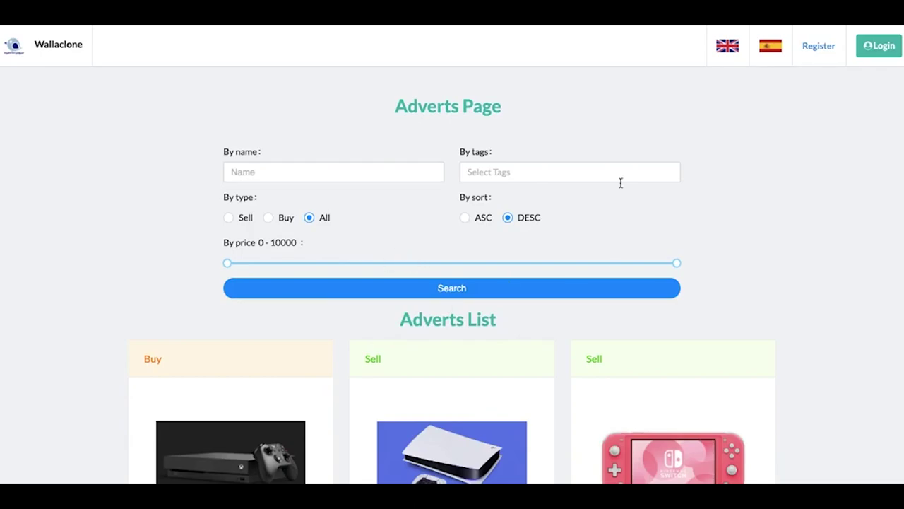
- Scroll to the Xbox X buy advert (500 €) and open its detail page
scroll(508, 330, "down", 4)
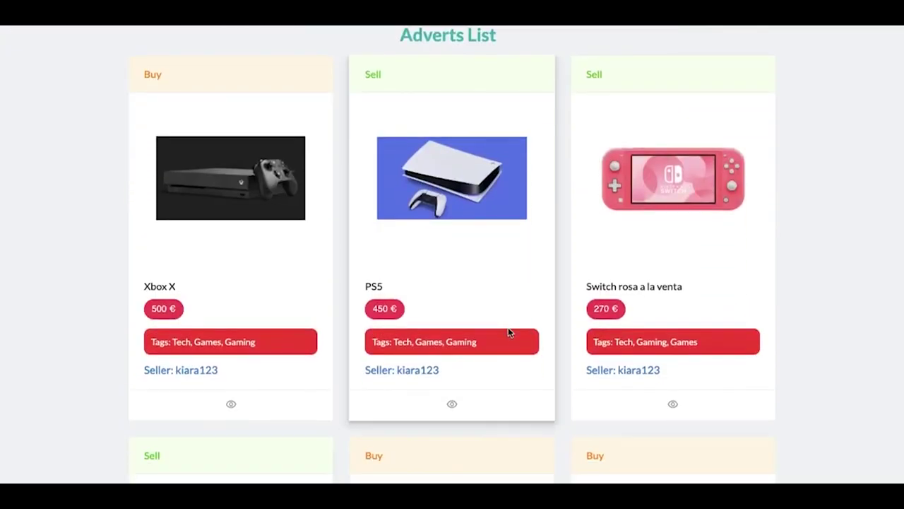
scroll(508, 330, "up", 4)
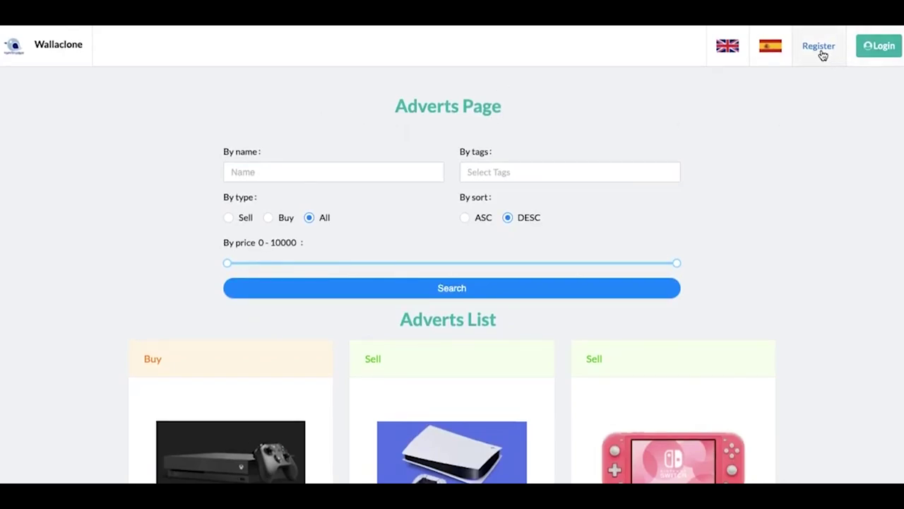
scroll(430, 186, "down", 1)
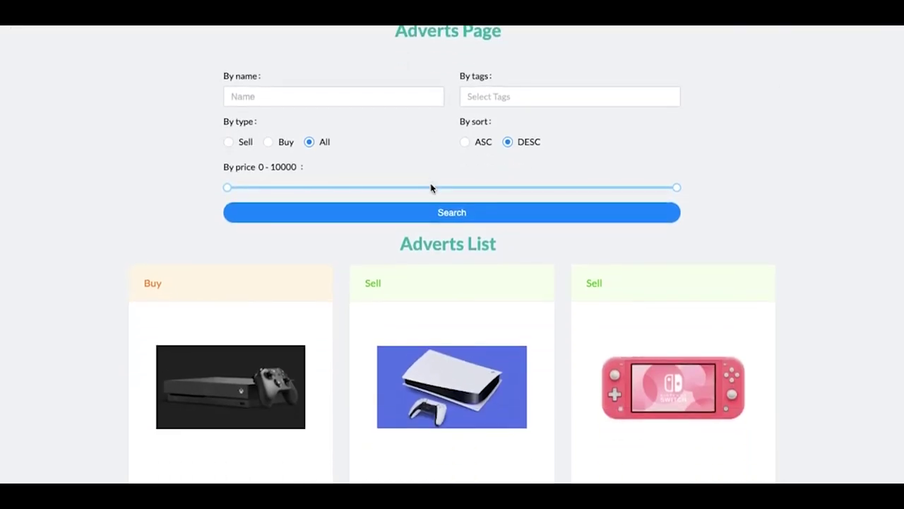
scroll(431, 187, "down", 1)
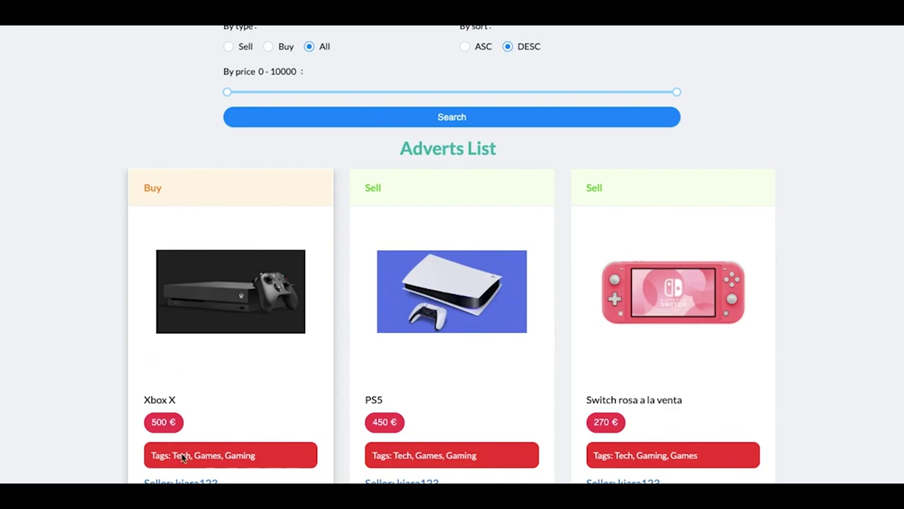
scroll(226, 452, "down", 2)
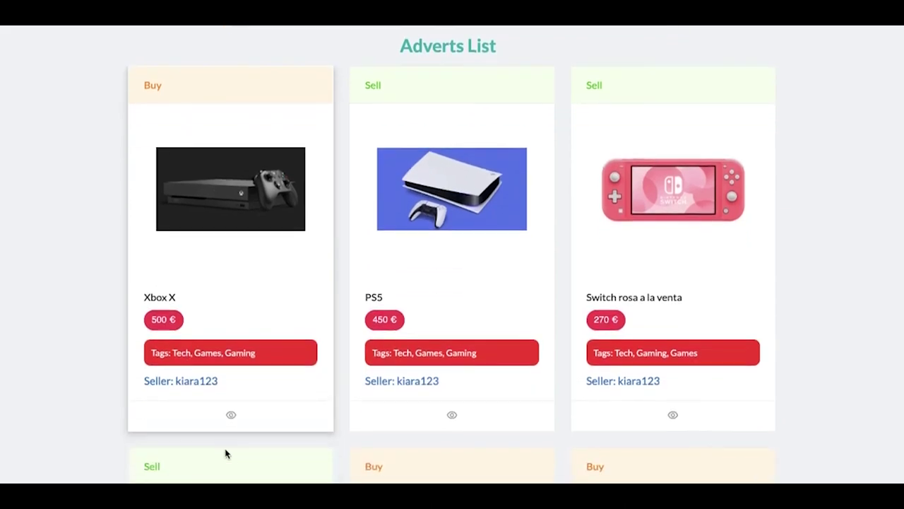
left_click(238, 420)
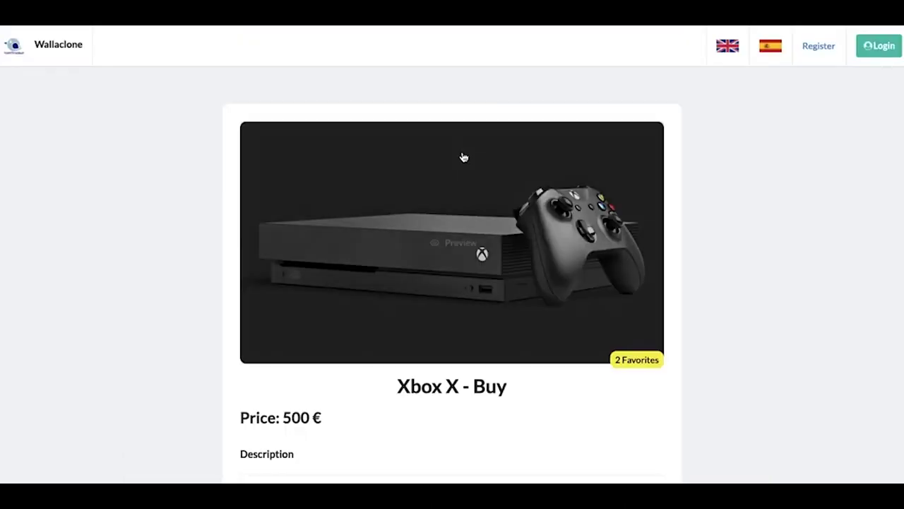
- Try the Facebook Share and Twitter Tweet buttons under the Xbox X advert
scroll(453, 318, "down", 1)
scroll(452, 317, "up", 1)
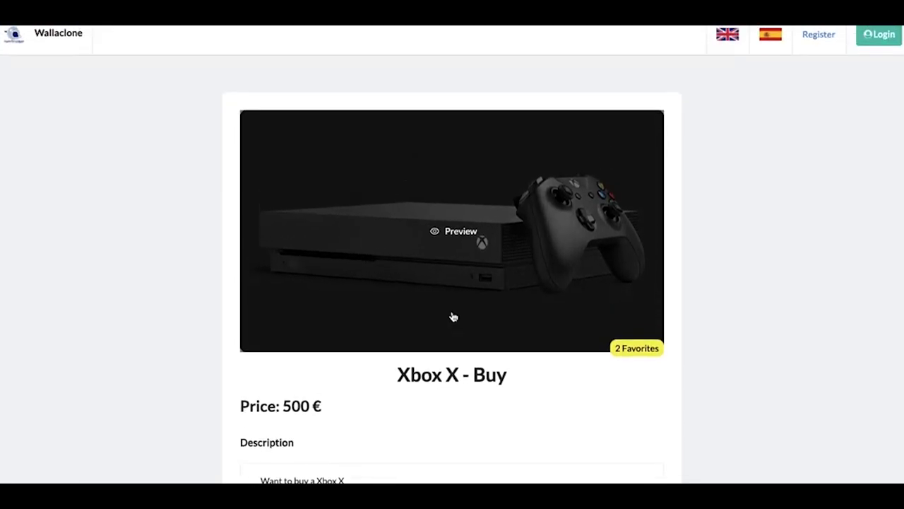
scroll(461, 294, "down", 2)
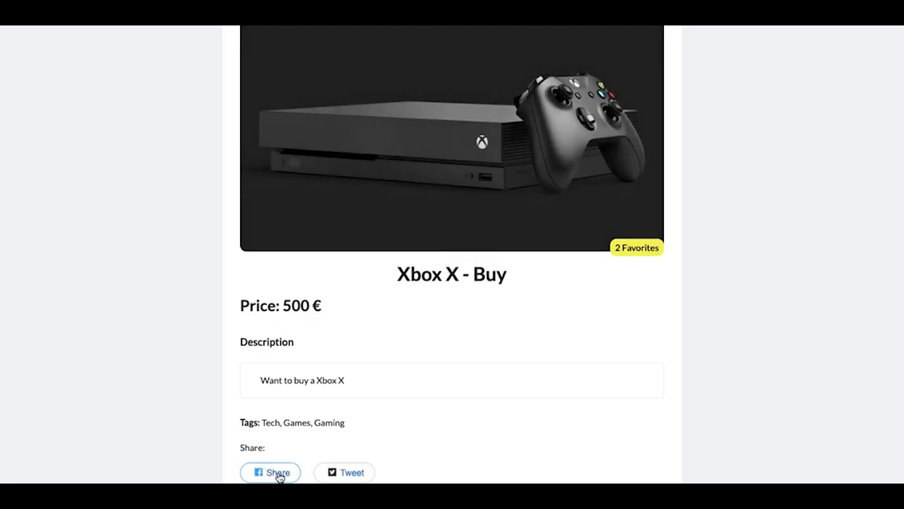
left_click(278, 472)
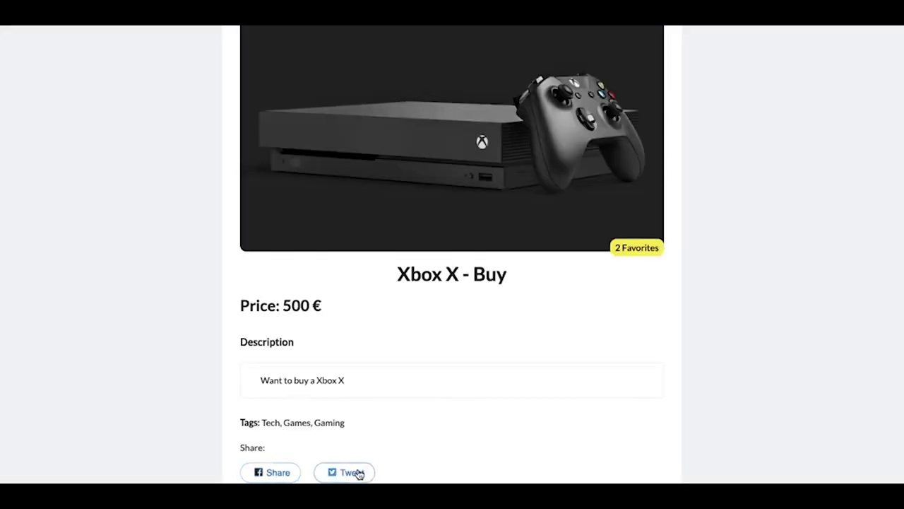
left_click(352, 471)
scroll(440, 347, "up", 3)
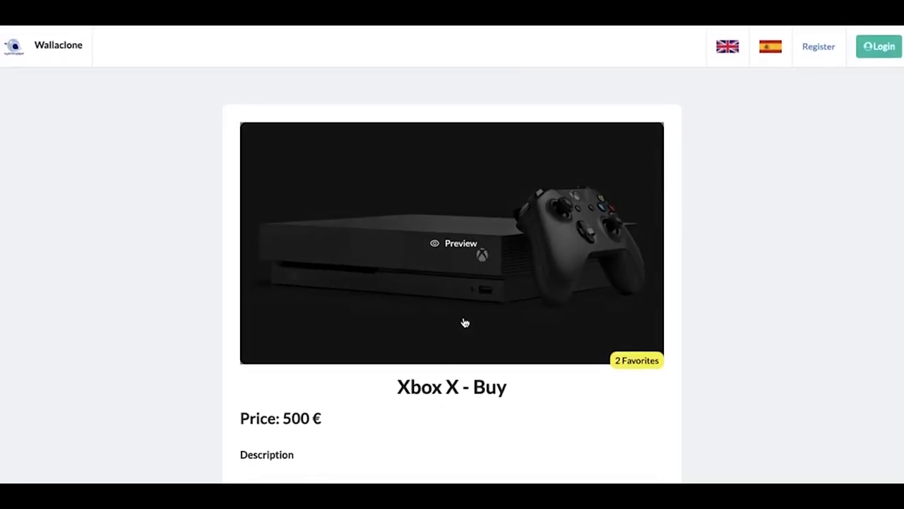
- Return to the adverts list and scroll down the advert grid
left_click(64, 41)
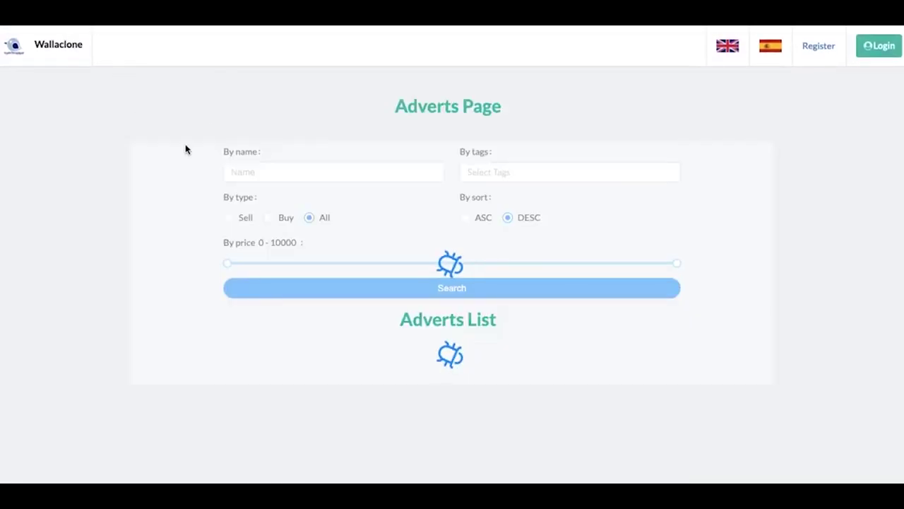
scroll(446, 306, "down", 5)
scroll(445, 305, "down", 12)
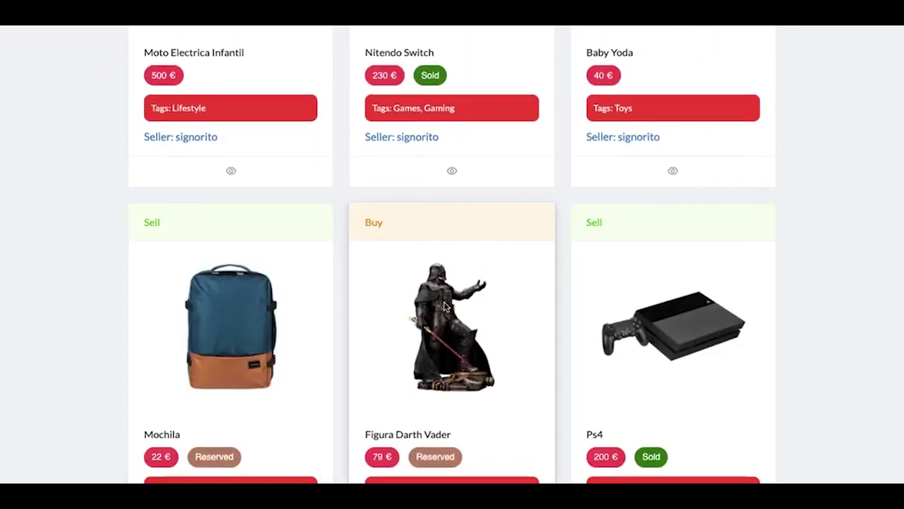
scroll(444, 306, "down", 7)
scroll(444, 306, "down", 1)
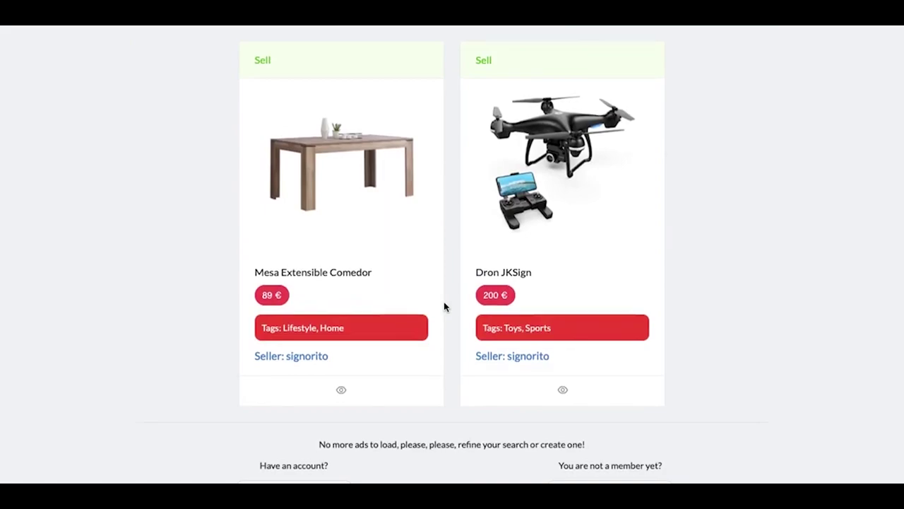
- Scroll to the footer and back to the top, then open Register
scroll(444, 306, "up", 3)
scroll(444, 306, "up", 5)
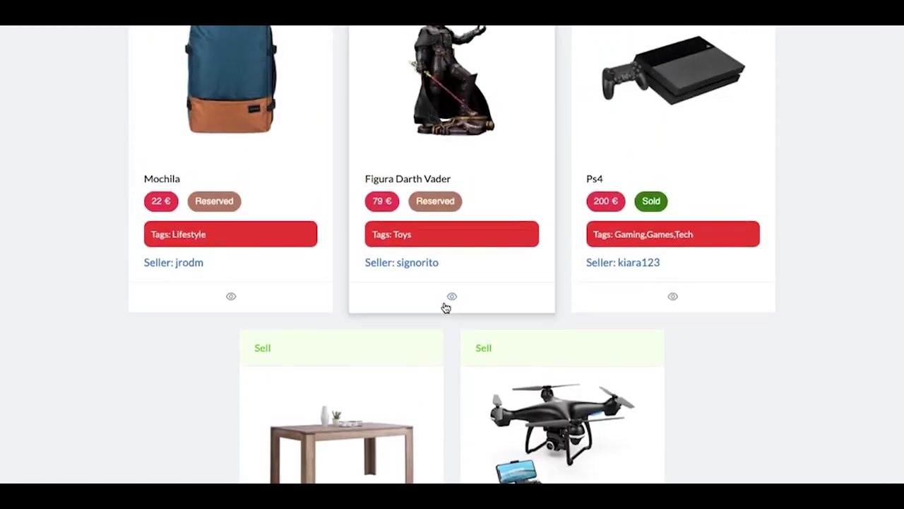
scroll(444, 306, "down", 2)
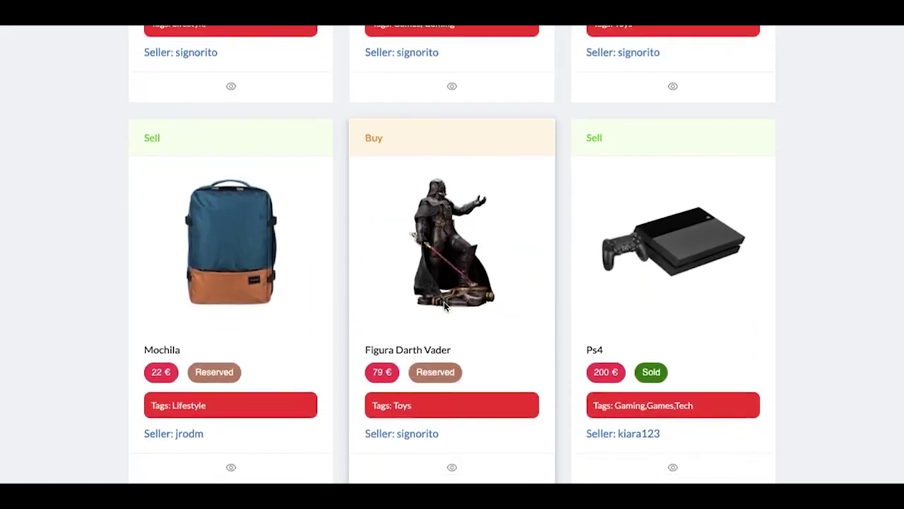
scroll(444, 306, "down", 2)
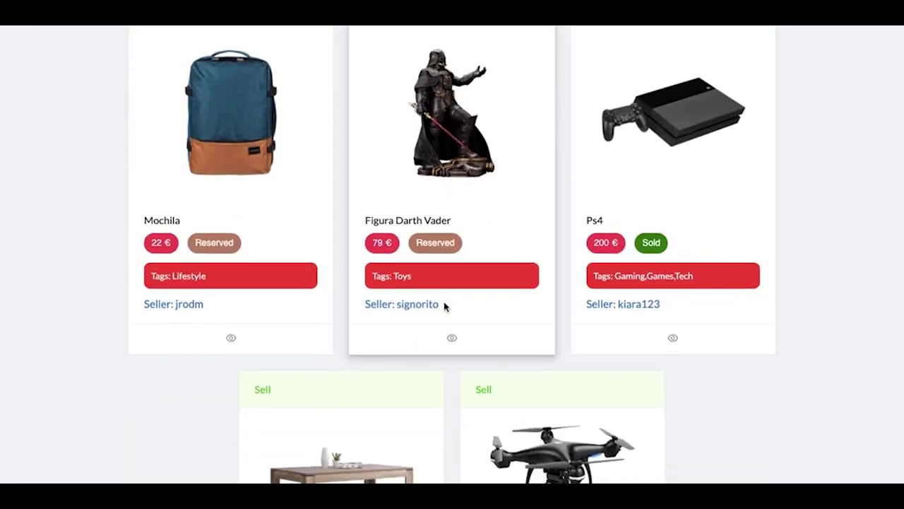
scroll(444, 307, "down", 4)
scroll(444, 307, "up", 1)
scroll(444, 306, "up", 10)
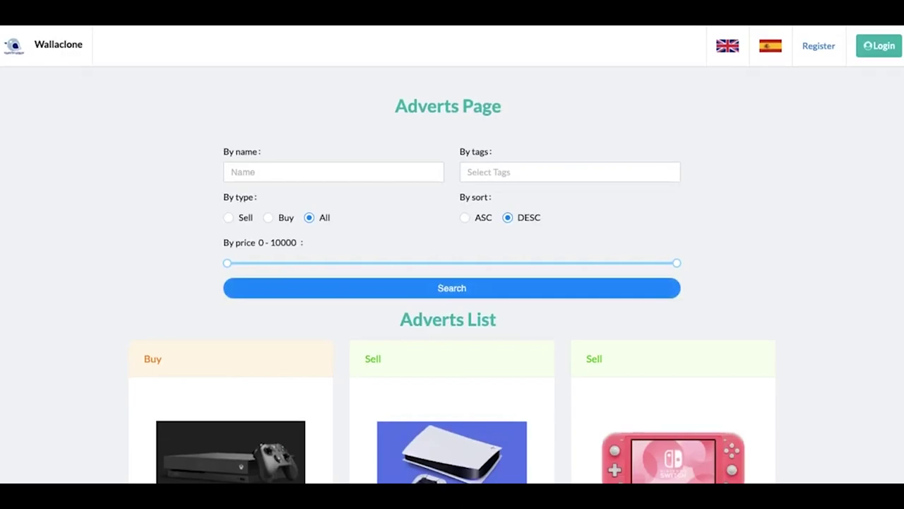
left_click(831, 53)
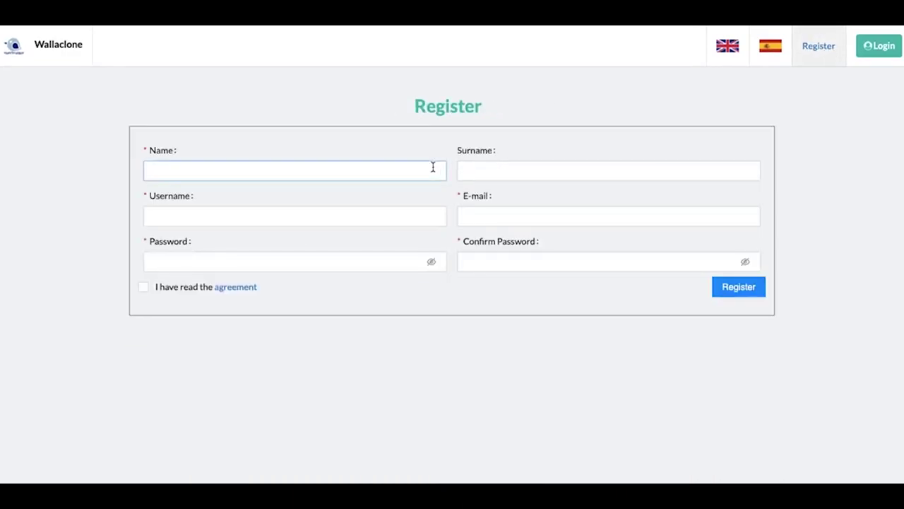
- Fill in Name, Surname and Username using the autofill suggestions
left_click(395, 173)
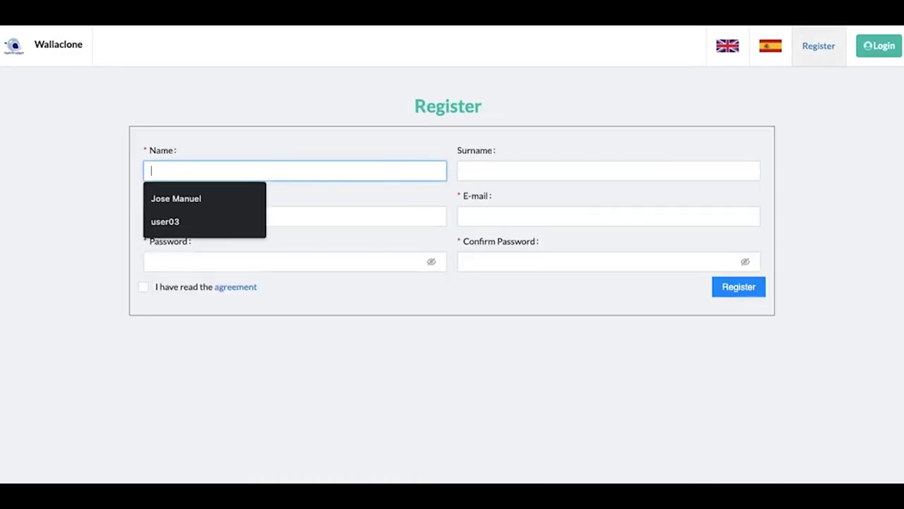
type("user03")
key("Tab")
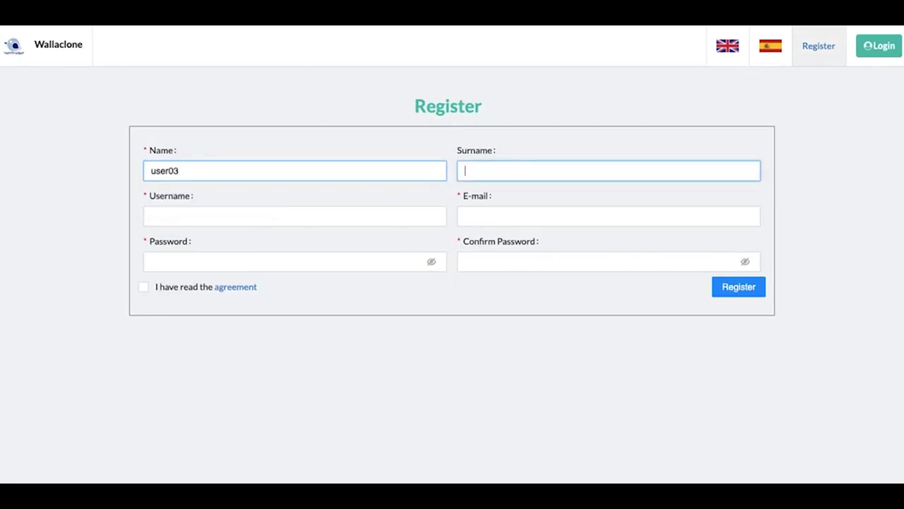
type("user")
key("Tab")
type("si")
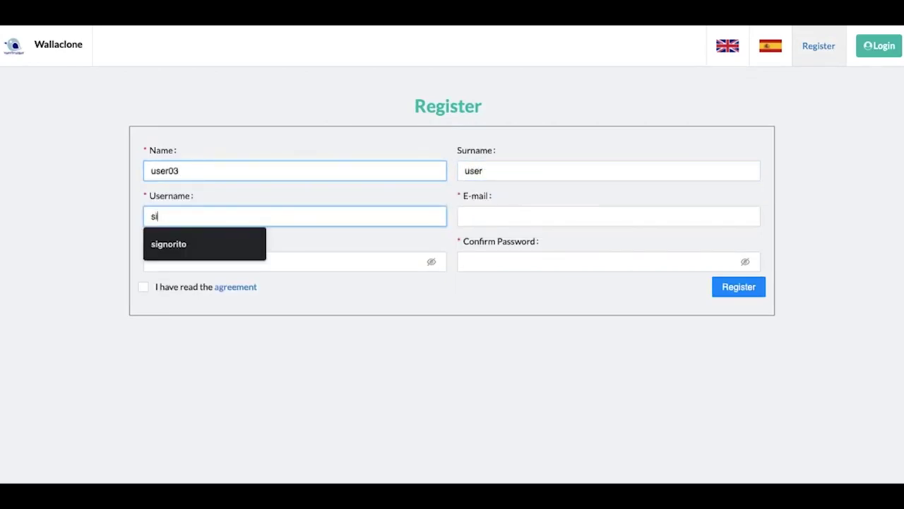
type("gno")
key("Down")
key("Return")
key("Tab")
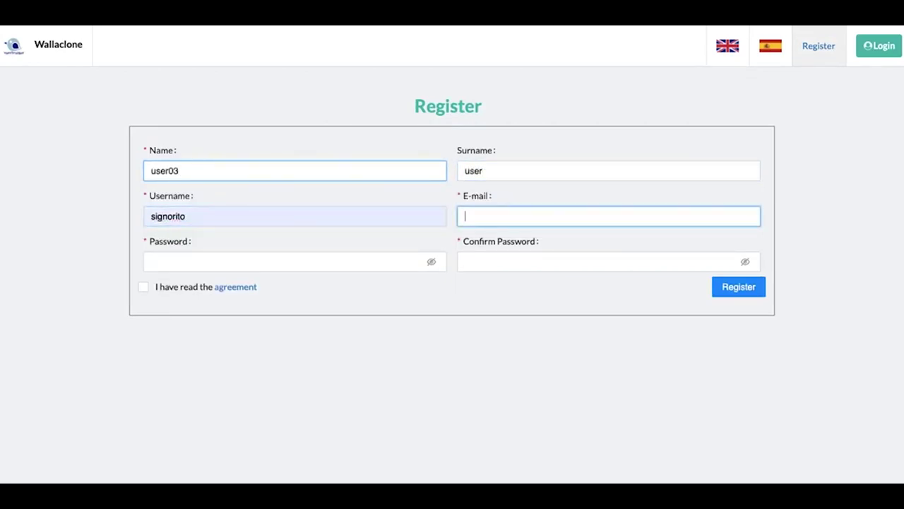
- Pick the saved e-mail, enter the password twice, accept the terms and submit
type("us")
key("Down")
key("Return")
key("Tab")
type("12345678")
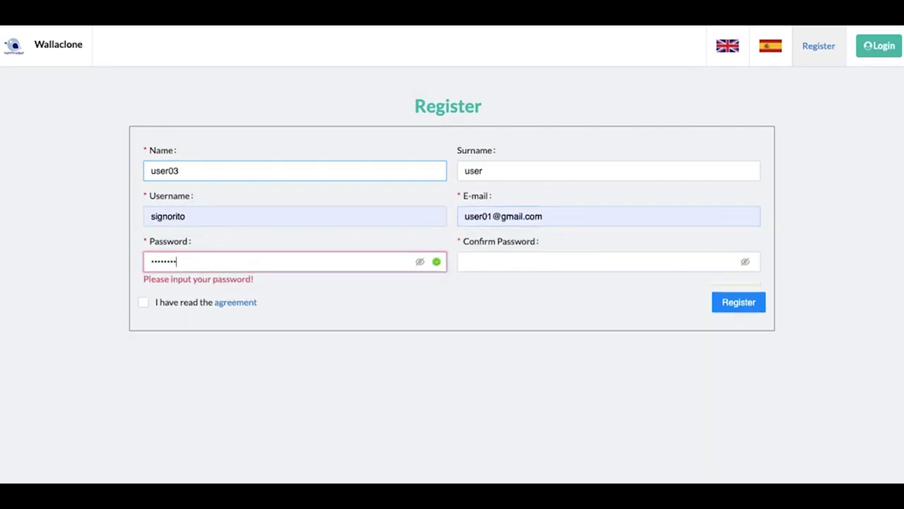
key("Tab")
type("12345678")
left_click(144, 291)
left_click(739, 289)
- Replace the rejected username with 'user03' and re-select the saved e-mail address
left_click(207, 212)
double_click(212, 216)
left_click(570, 209)
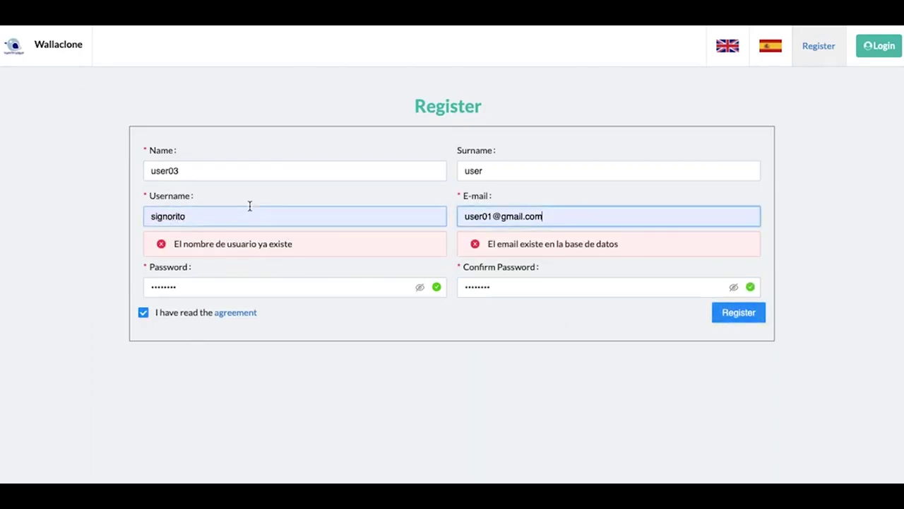
left_click_drag(213, 216, 115, 216)
type("user03")
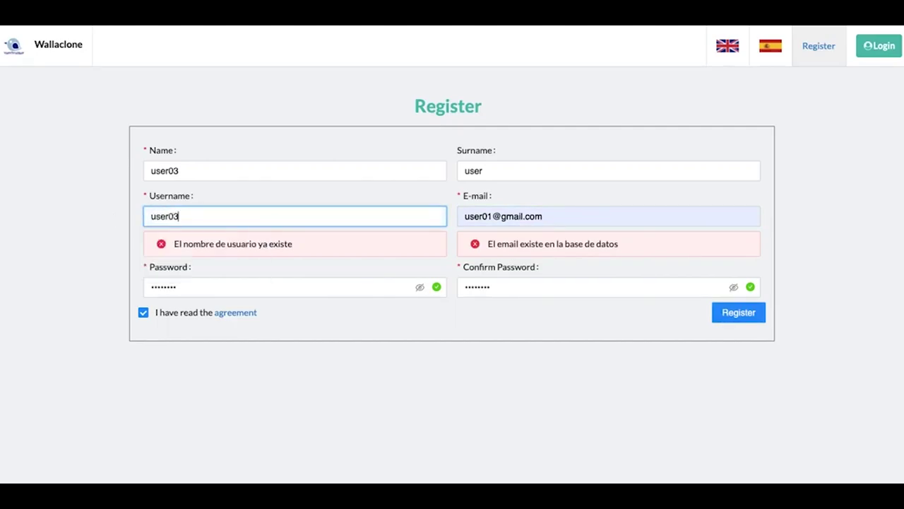
key("Tab")
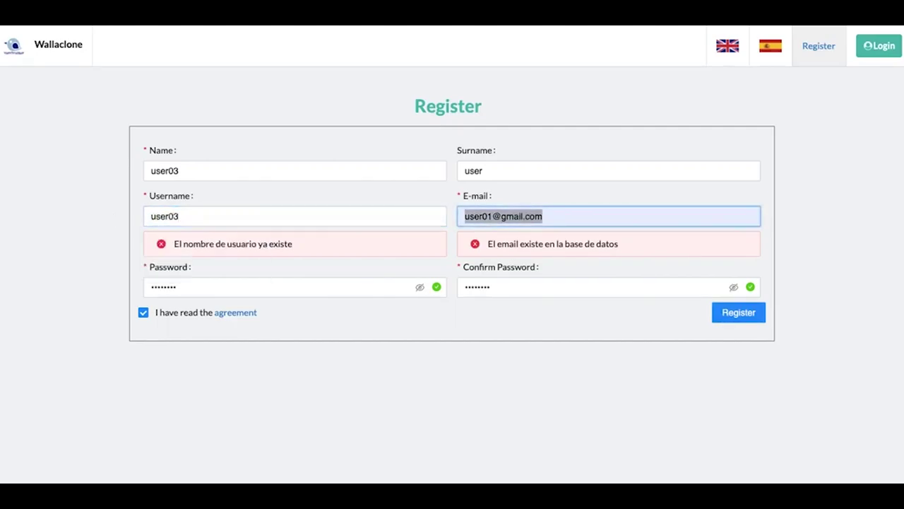
type("useer")
key("BackSpace")
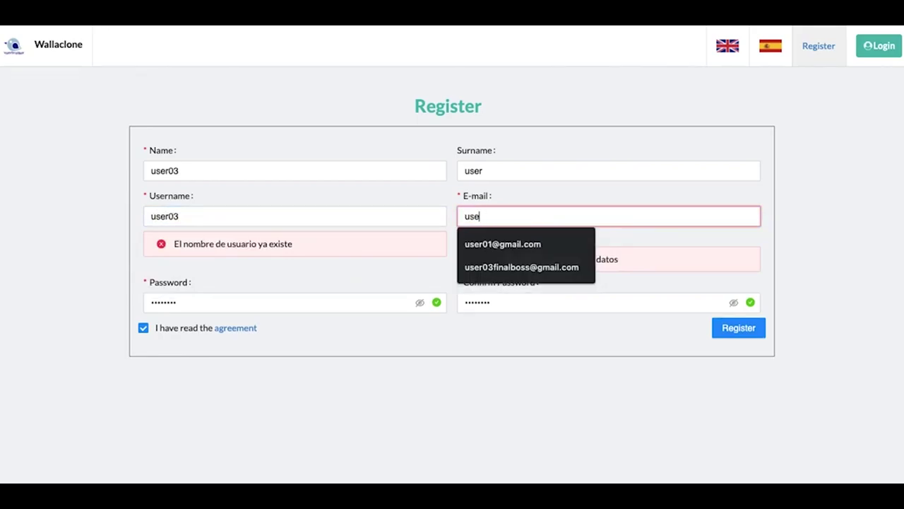
key("Down")
key("Down")
key("Return")
- Reveal both passwords, correct the confirmation to match, and resubmit the registration
left_click(310, 283)
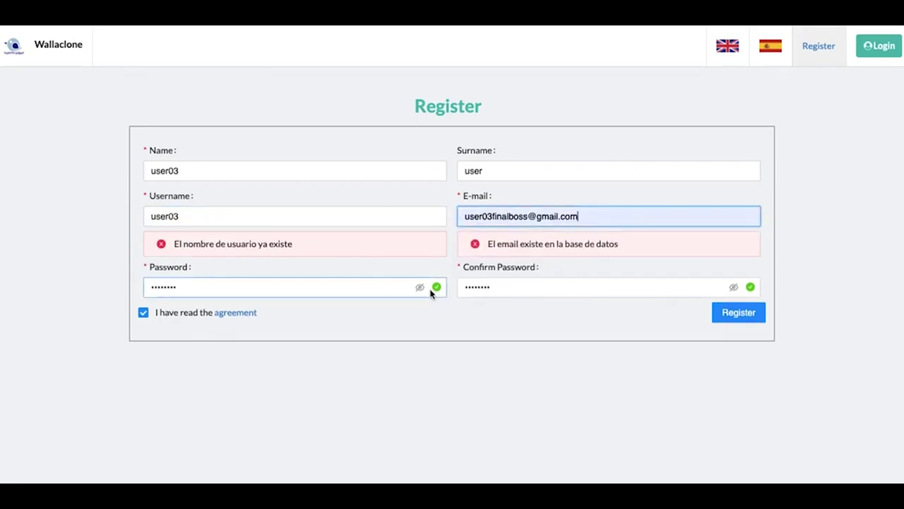
left_click(420, 286)
left_click(733, 287)
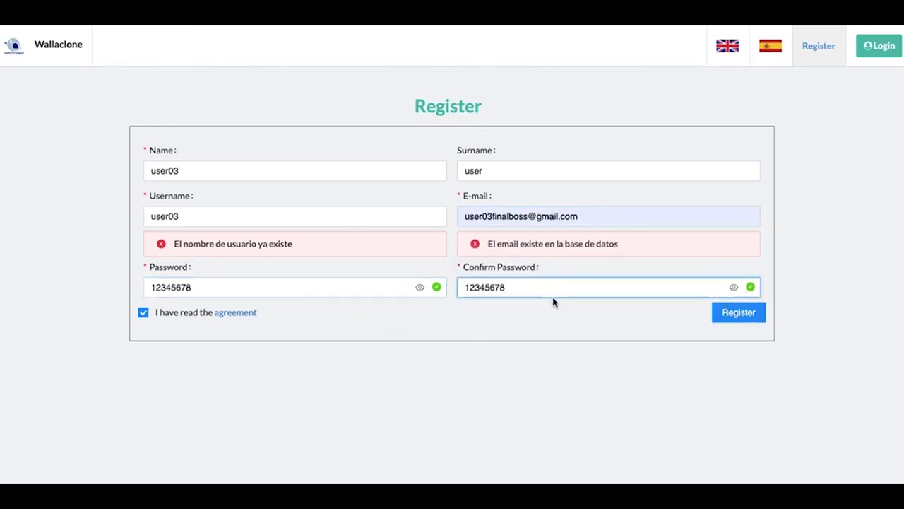
key("BackSpace")
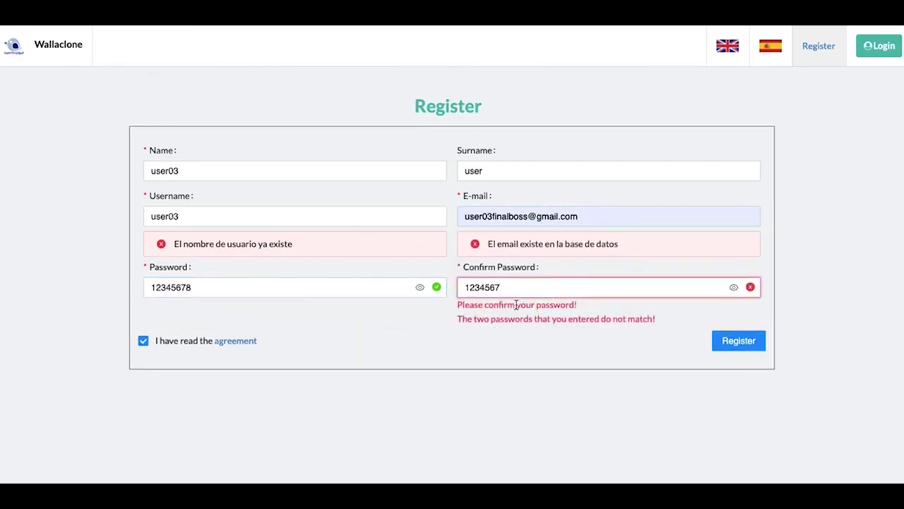
type("8")
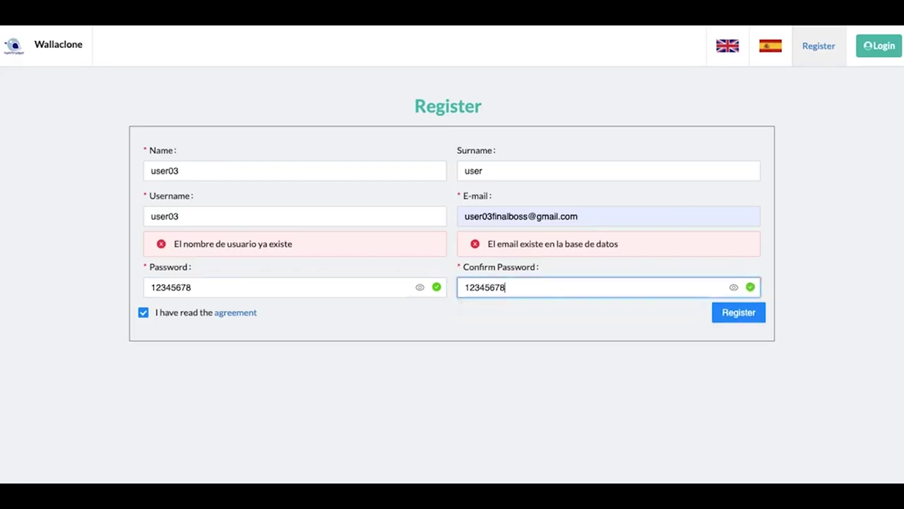
left_click(734, 315)
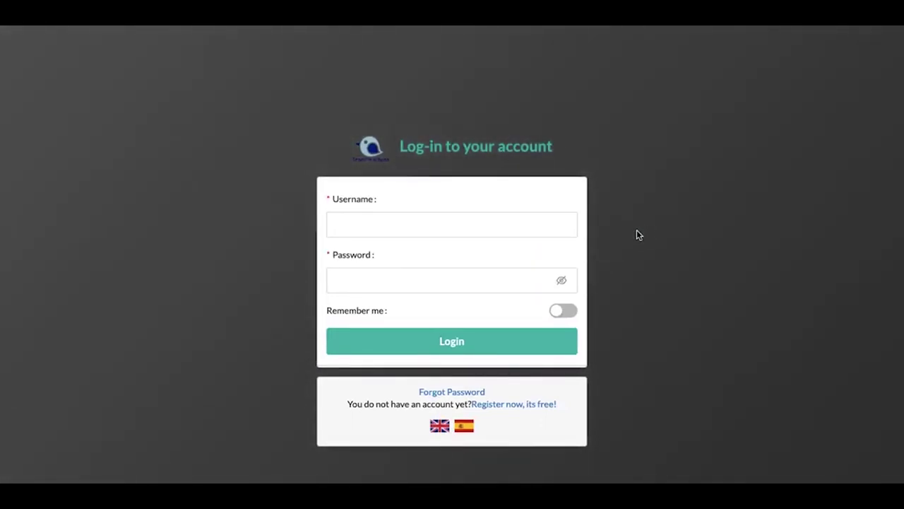
- Via Forgot Password, submit the saved account e-mail for a reset and dismiss the confirmation
left_click(464, 234)
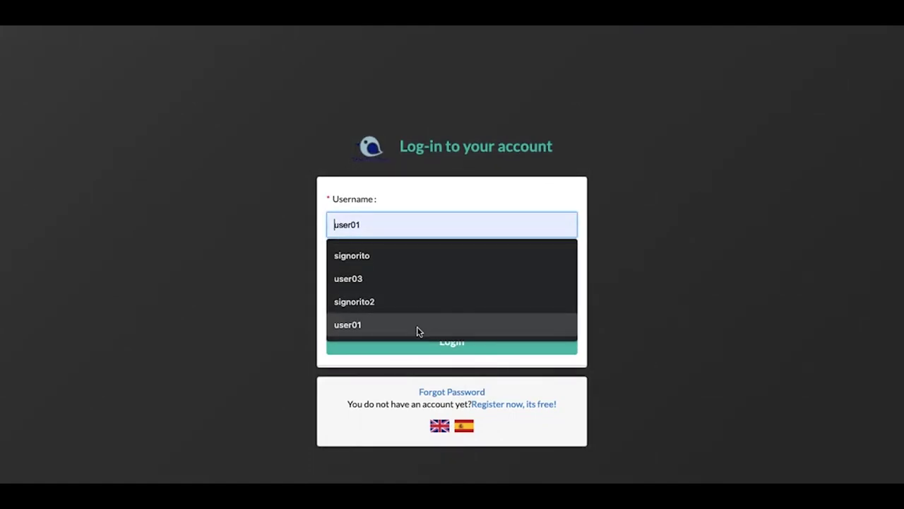
left_click(325, 398)
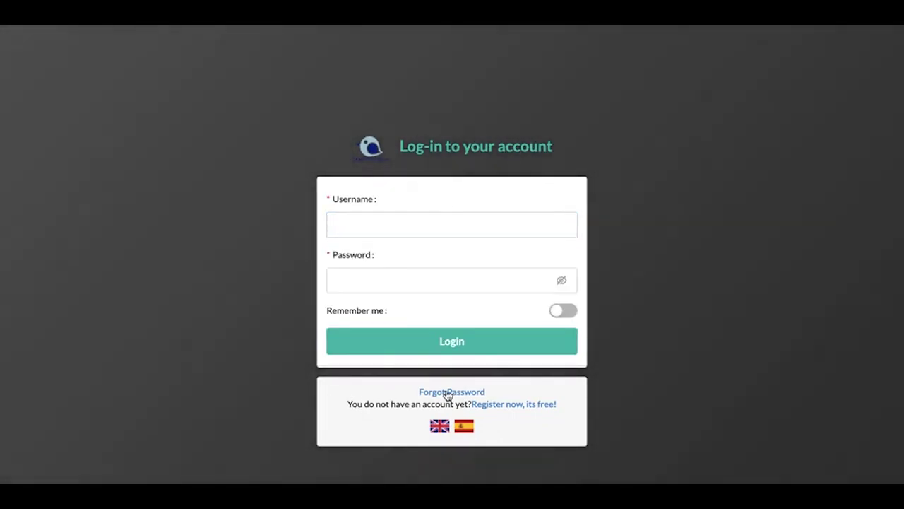
left_click(448, 393)
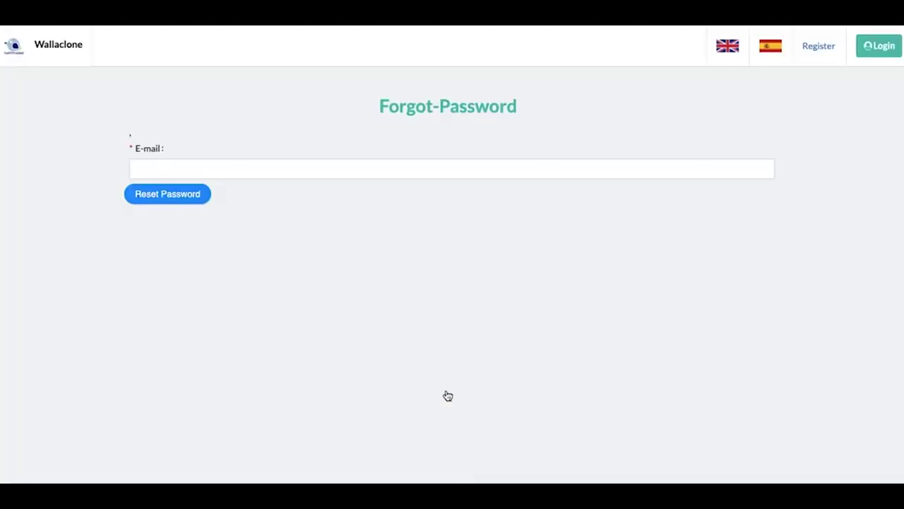
left_click(388, 173)
type("us")
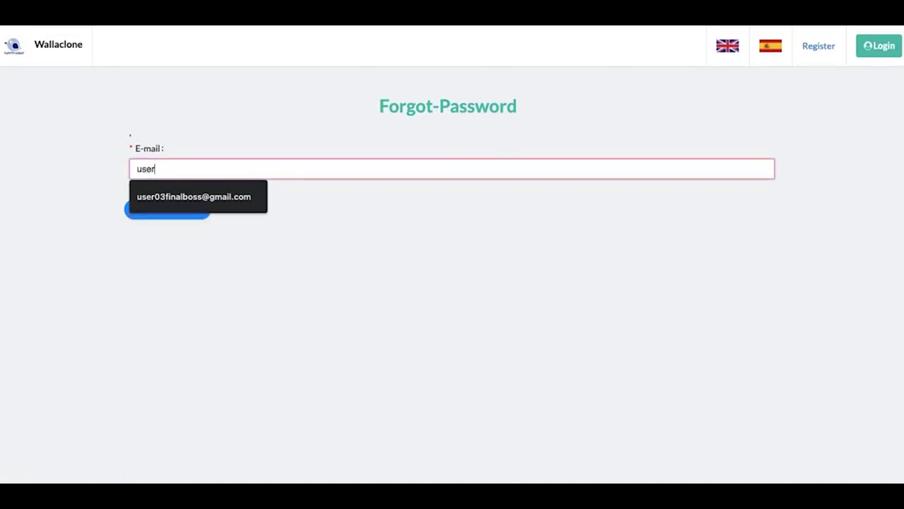
type("er")
left_click(212, 197)
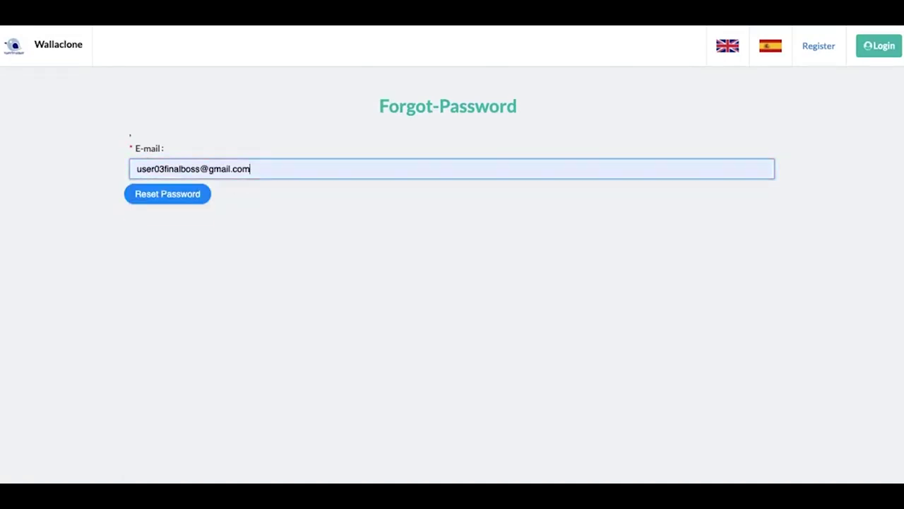
left_click(198, 202)
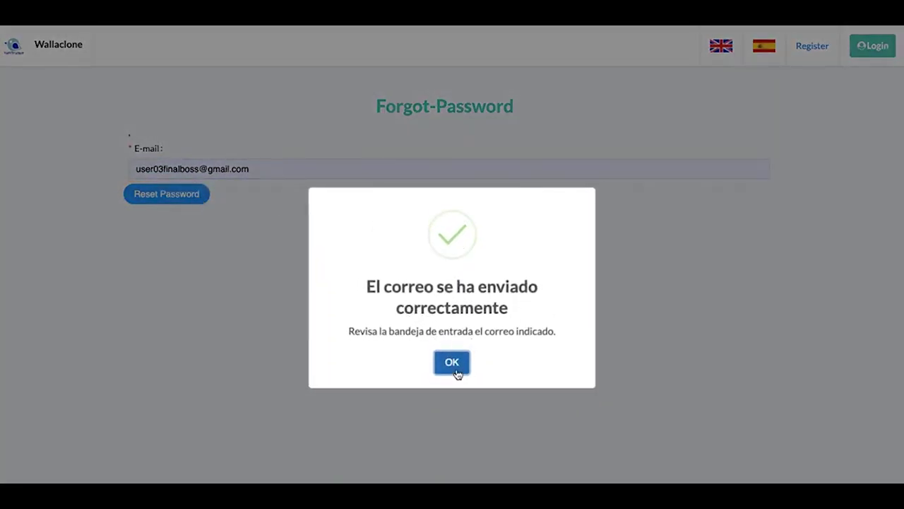
left_click(451, 362)
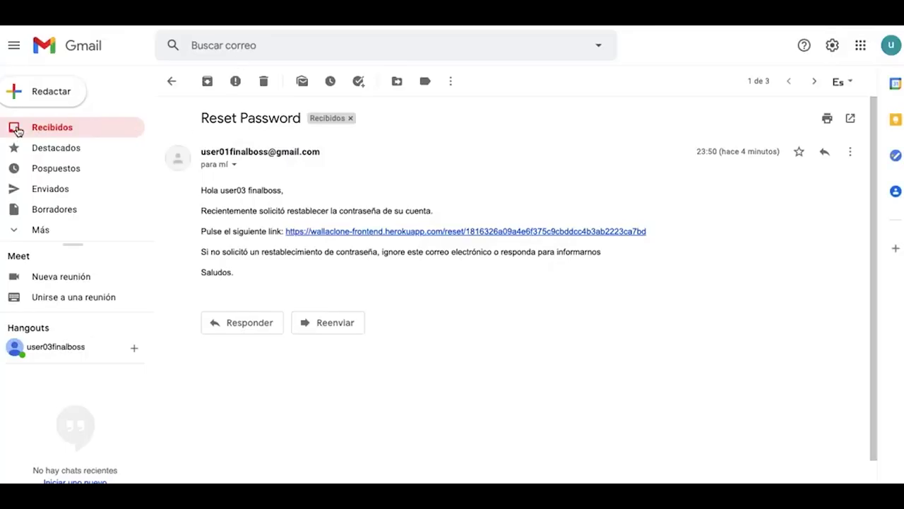
- Open the newest 23:55 Reset Password email in Recibidos and follow its reset link
left_click(44, 132)
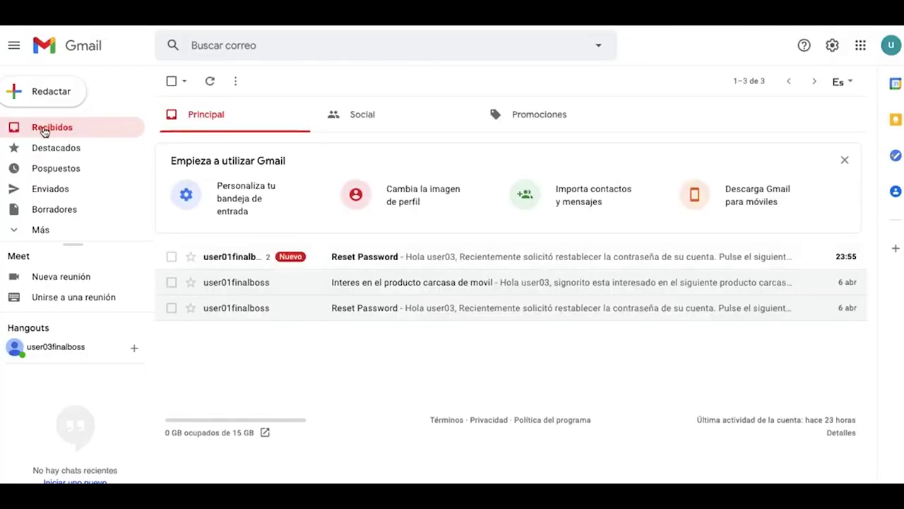
left_click(242, 257)
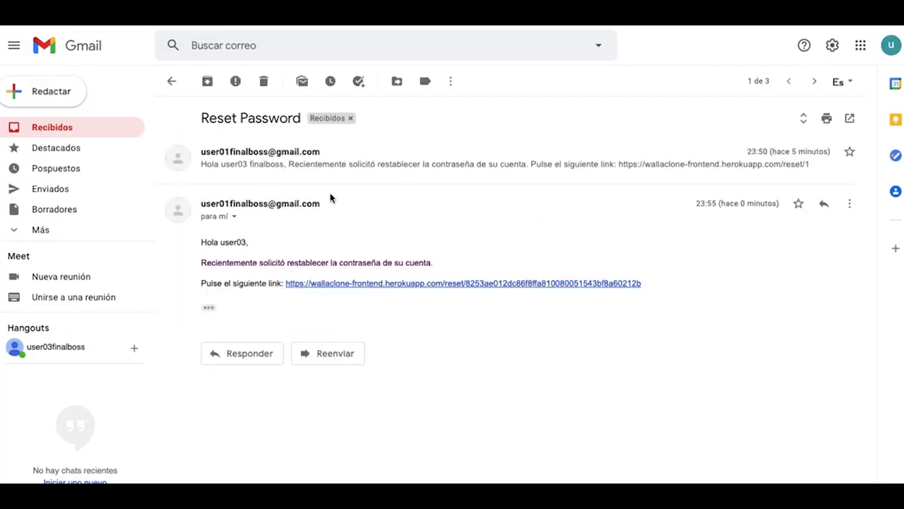
left_click_drag(201, 277, 395, 290)
left_click(395, 289)
left_click(209, 307)
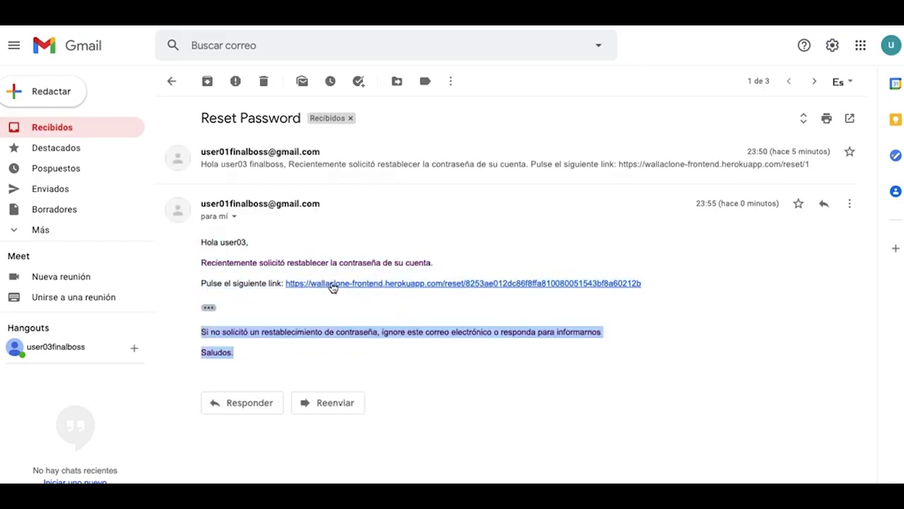
left_click(445, 284)
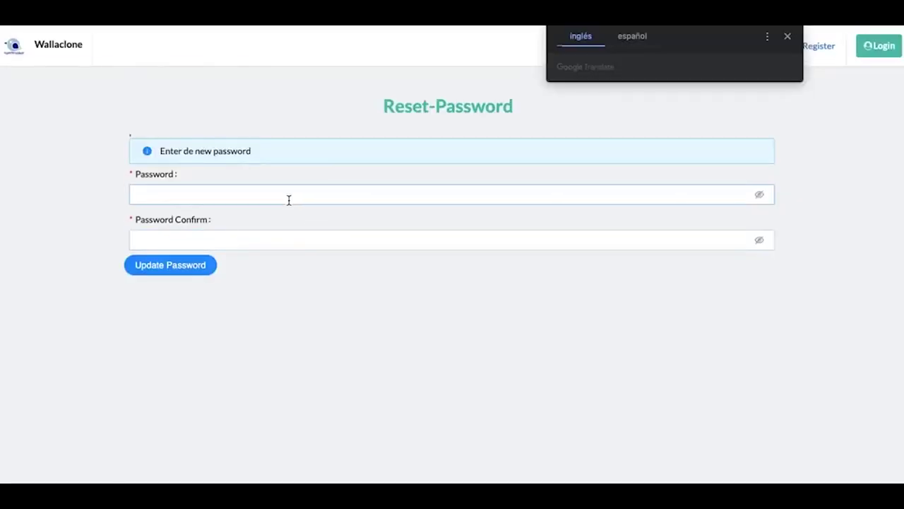
- Enter the new password and its confirmation, reveal both, and save with Update Password
left_click(289, 200)
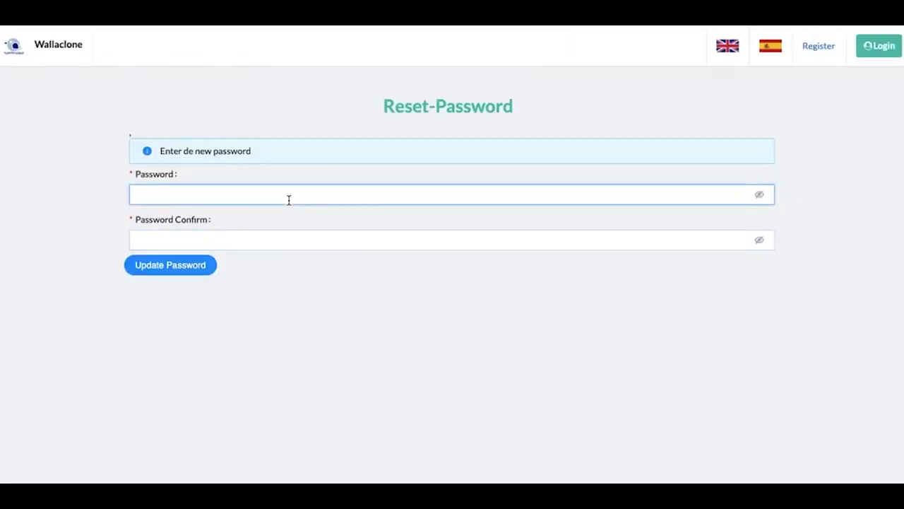
type("12")
left_click(135, 239)
type("•••••••••")
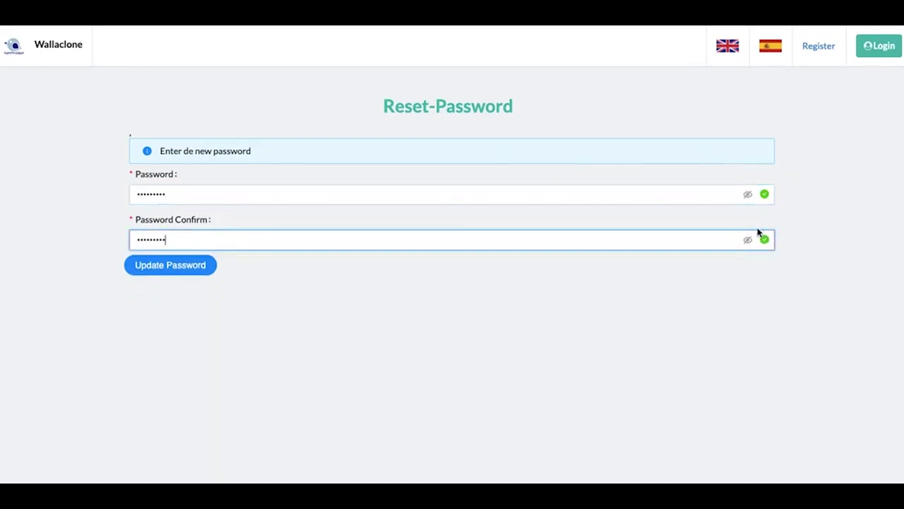
left_click(748, 240)
left_click(747, 194)
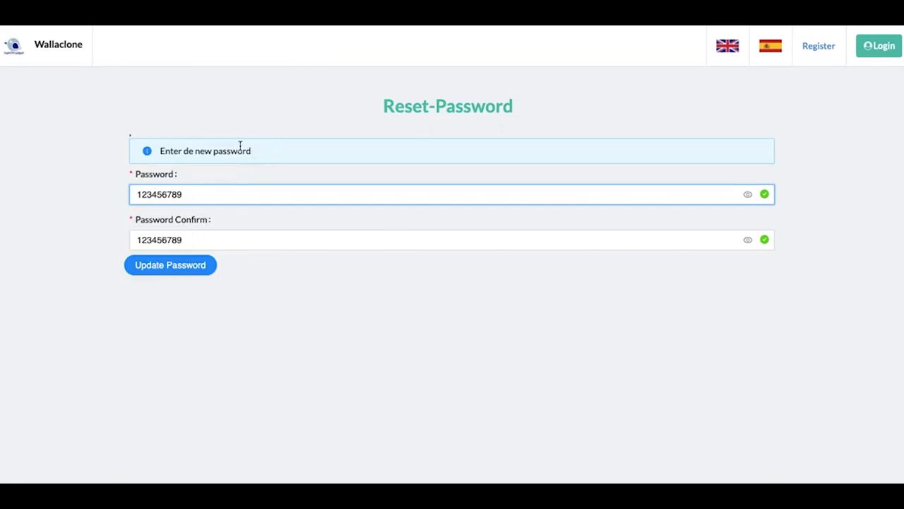
left_click(201, 267)
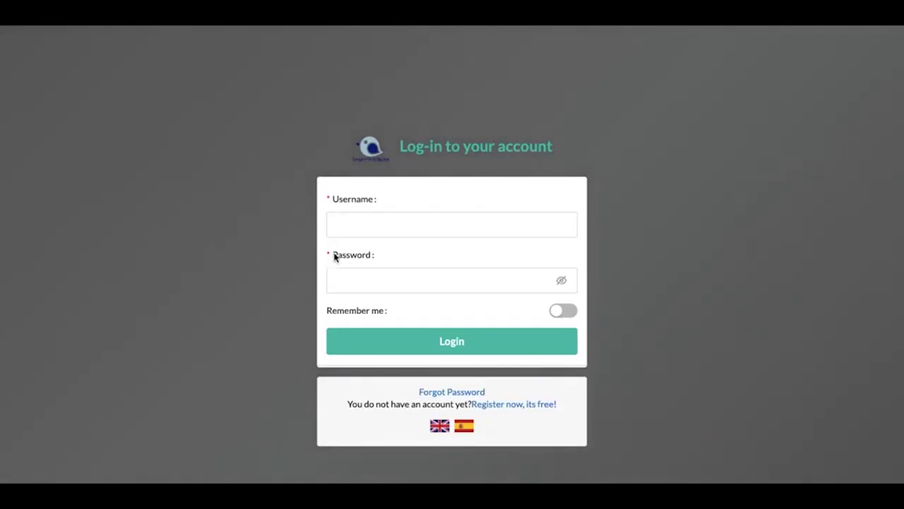
- Log in as user03 with the new password and Remember me, dismissing Chrome's warning
left_click(370, 226)
type("user")
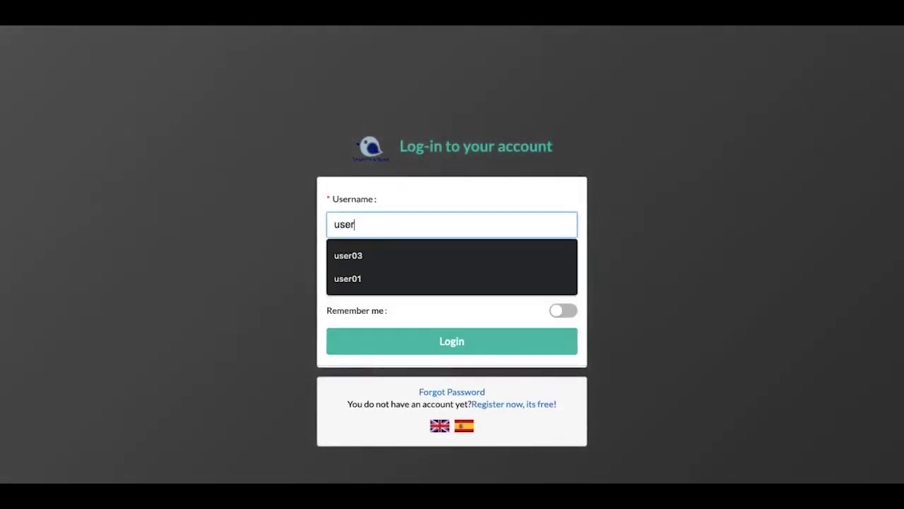
type("03")
key("Tab")
type("123456789")
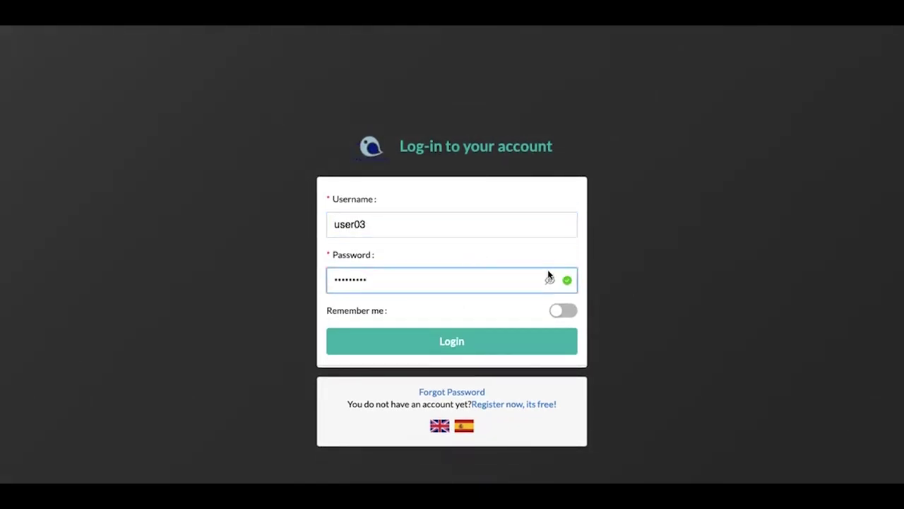
left_click(550, 282)
left_click(566, 312)
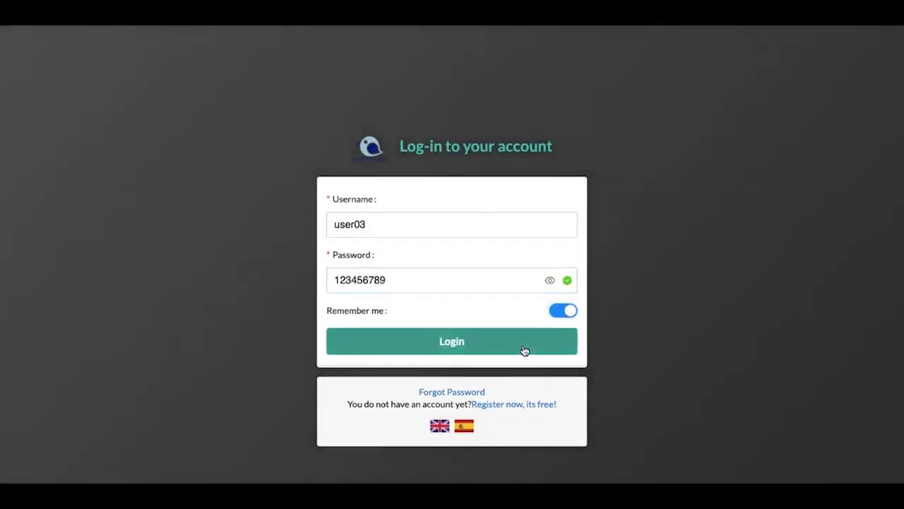
left_click(524, 351)
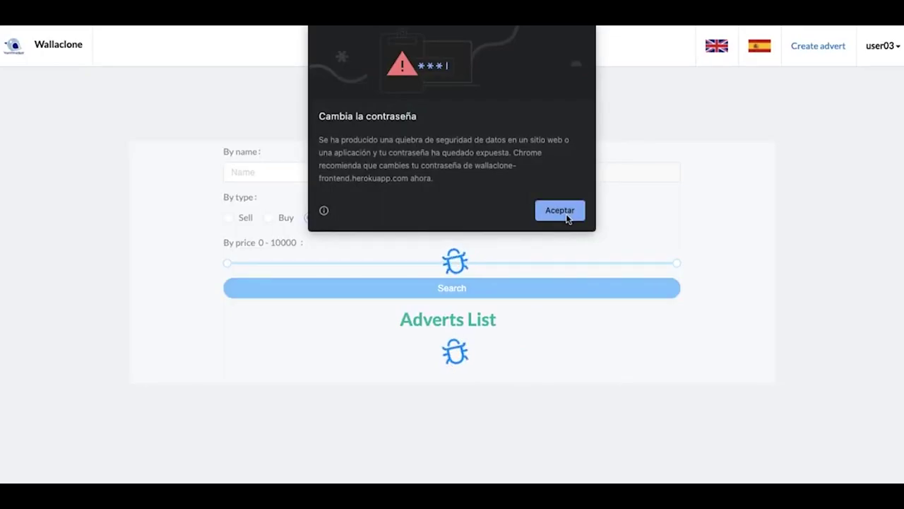
left_click(565, 212)
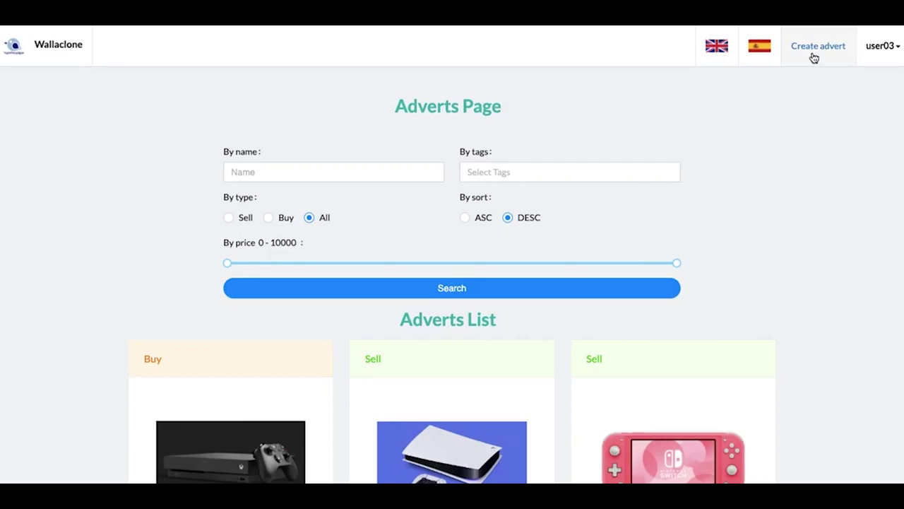
- From My Profile, extend the Name with the longer autofill suggestion and click Update
left_click(888, 48)
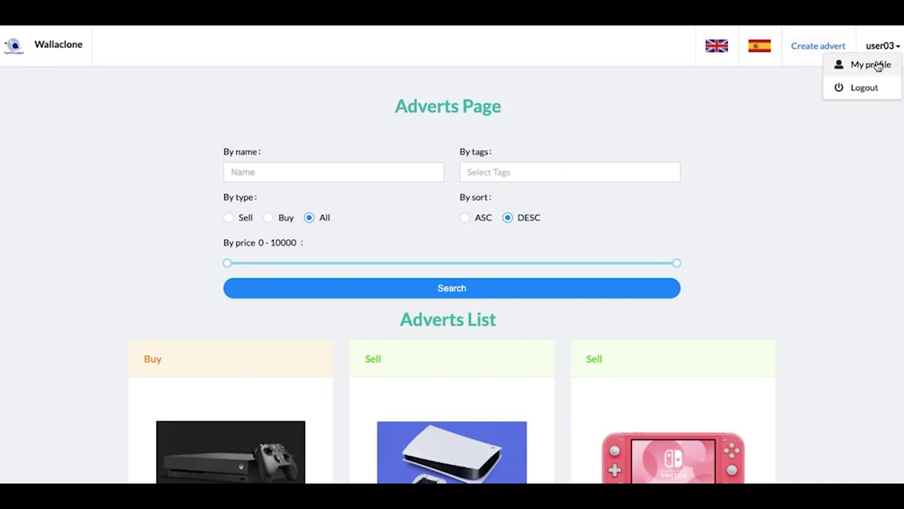
left_click(874, 65)
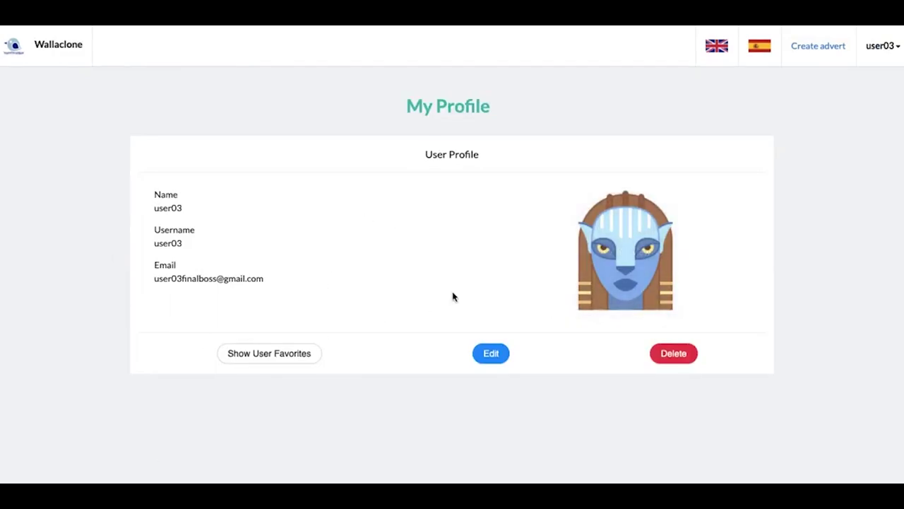
left_click(491, 354)
left_click(392, 165)
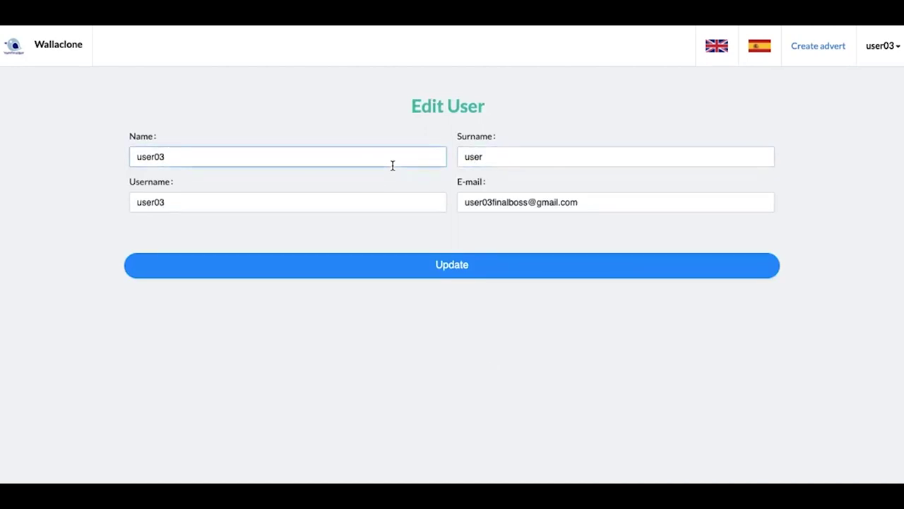
type("d")
key("BackSpace")
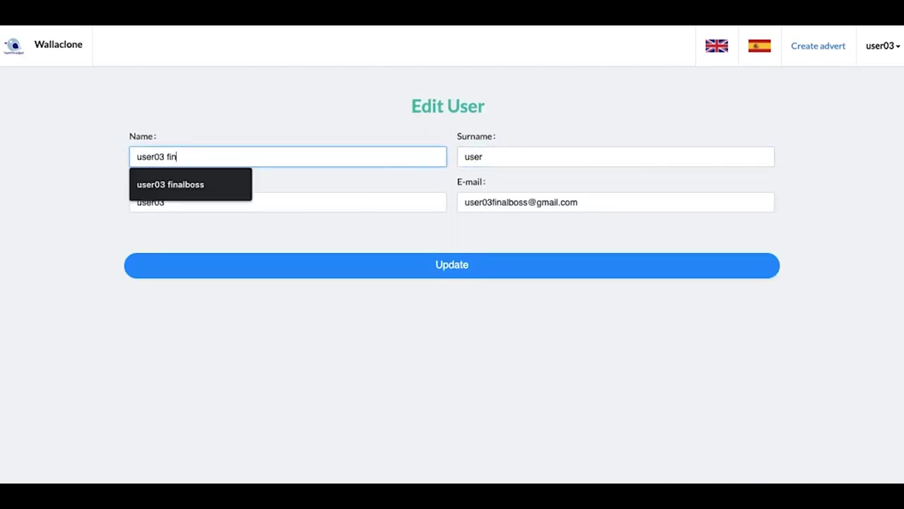
type("fin")
key("Down")
key("Return")
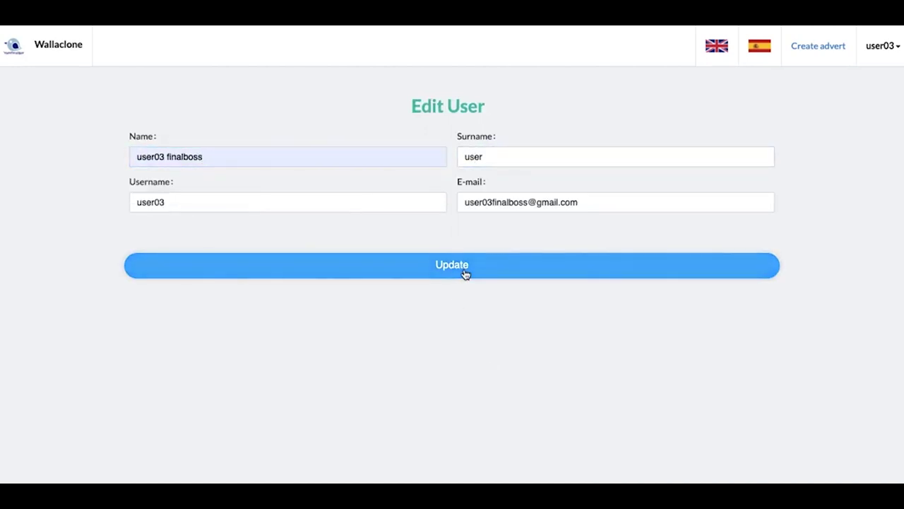
left_click(466, 274)
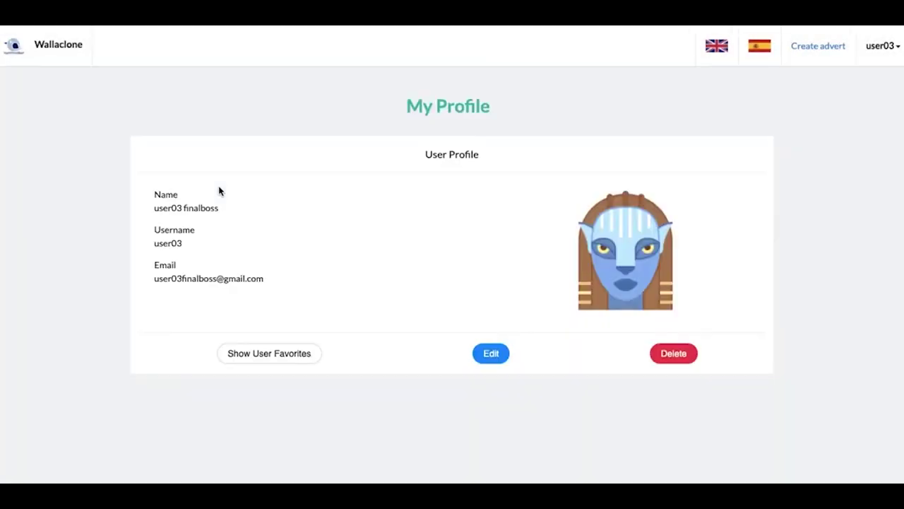
left_click_drag(221, 208, 321, 223)
- Start a new advert named 'Camara GoPro 4k' and set its price to 300 €
left_click(809, 52)
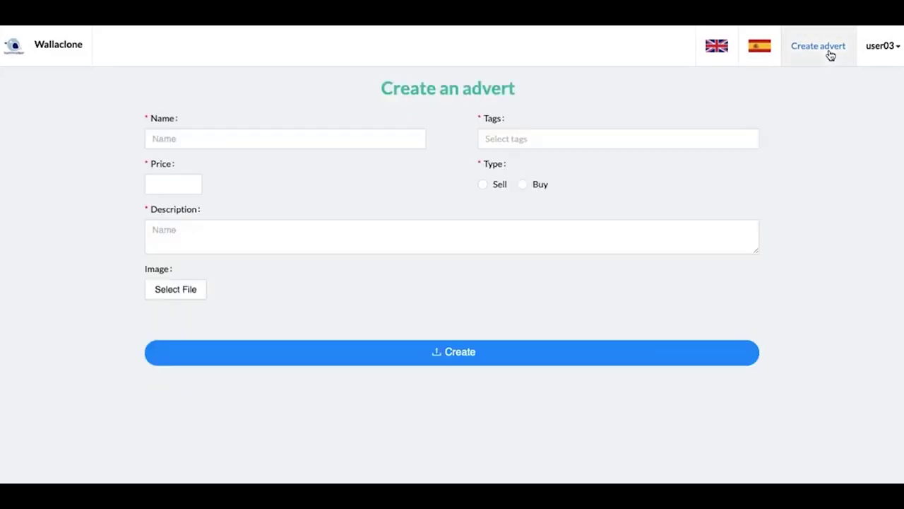
left_click(381, 135)
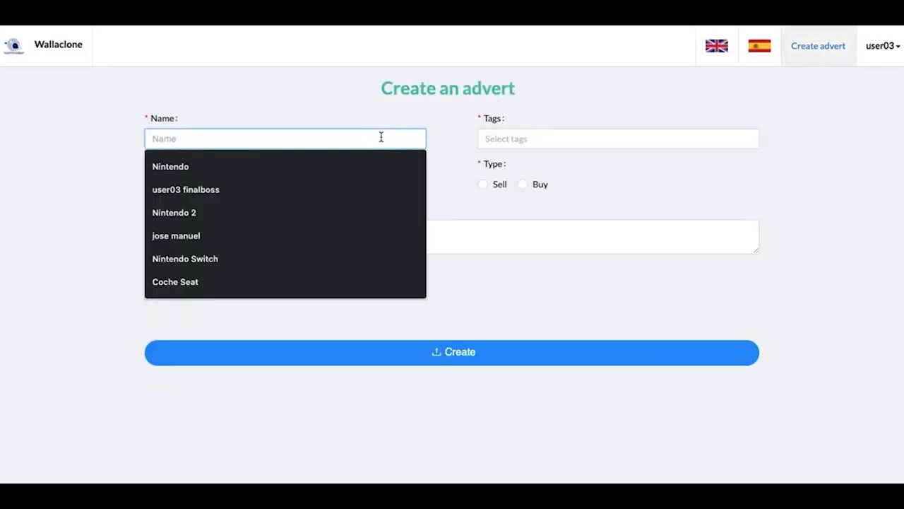
type("Dron")
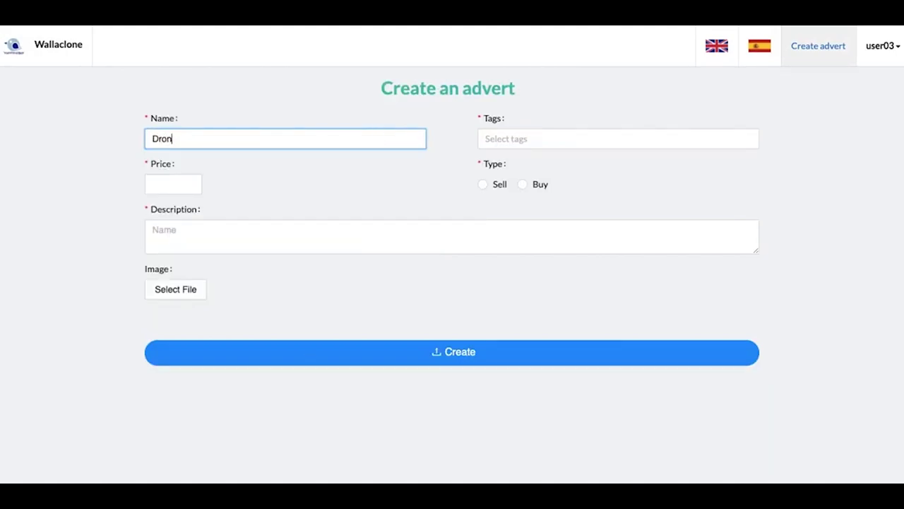
key("BackSpace")
key("BackSpace")
key("BackSpace")
type("Camara Gr")
left_click(173, 184)
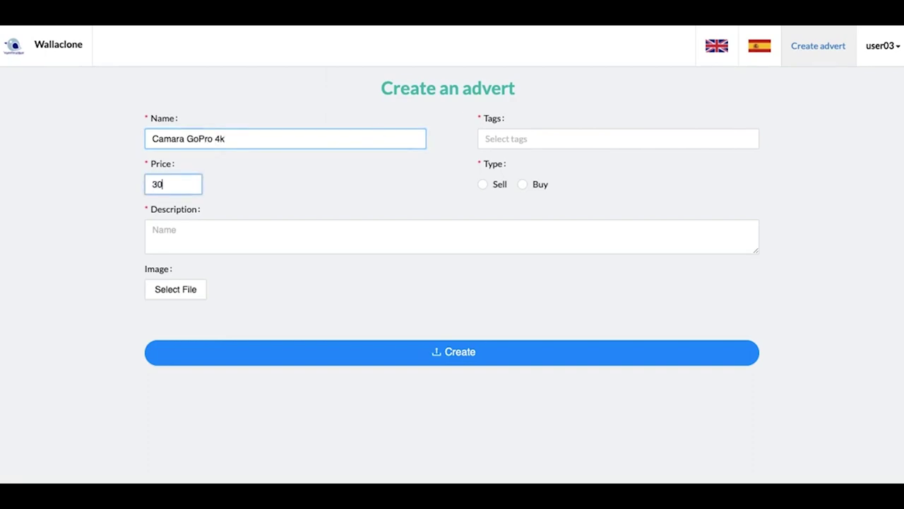
- Tag the advert Sports and Toys, set type Sell, and write its description
left_click(542, 139)
left_click(510, 227)
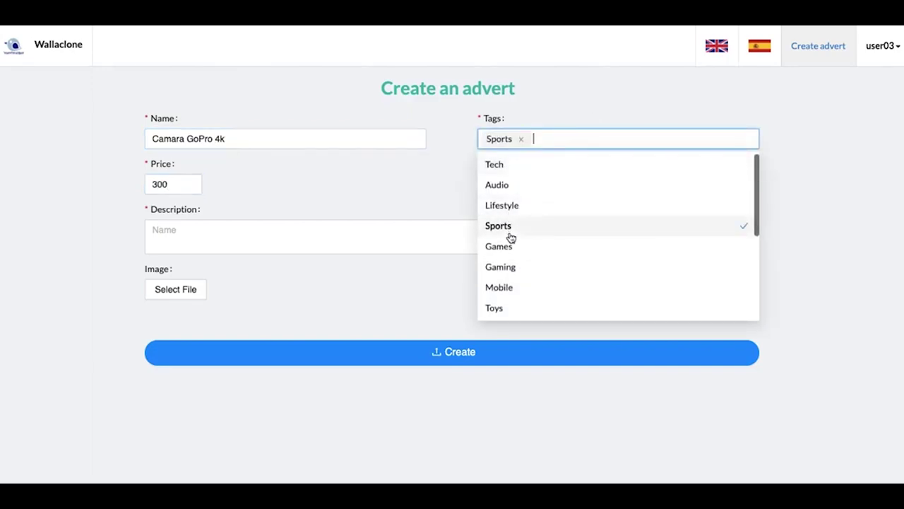
left_click(501, 309)
left_click(365, 197)
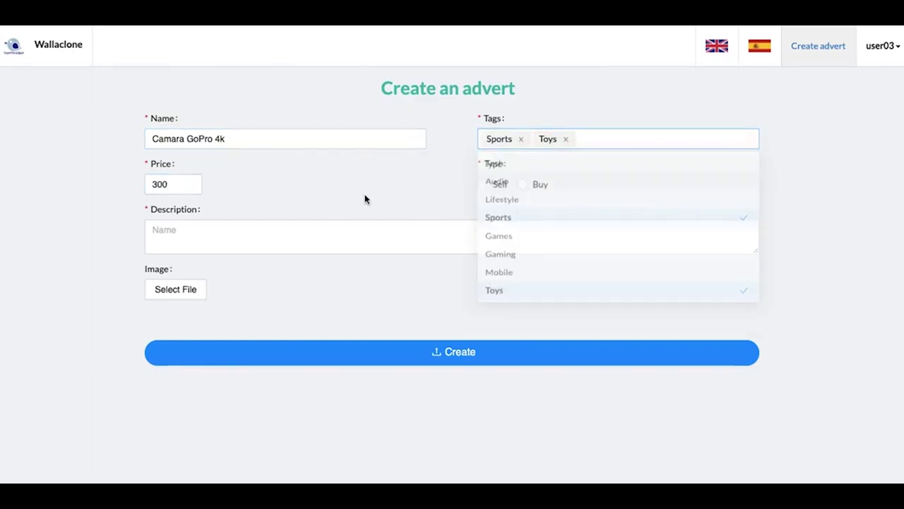
left_click(483, 183)
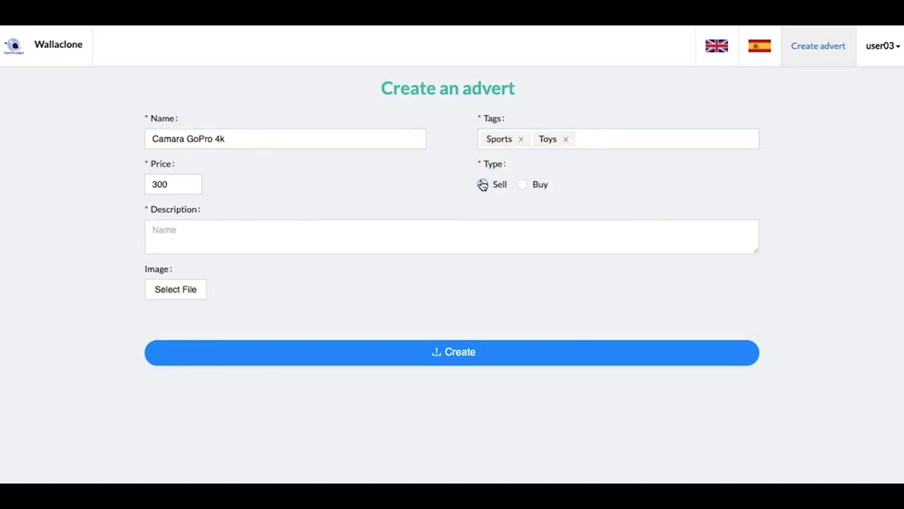
left_click(255, 237)
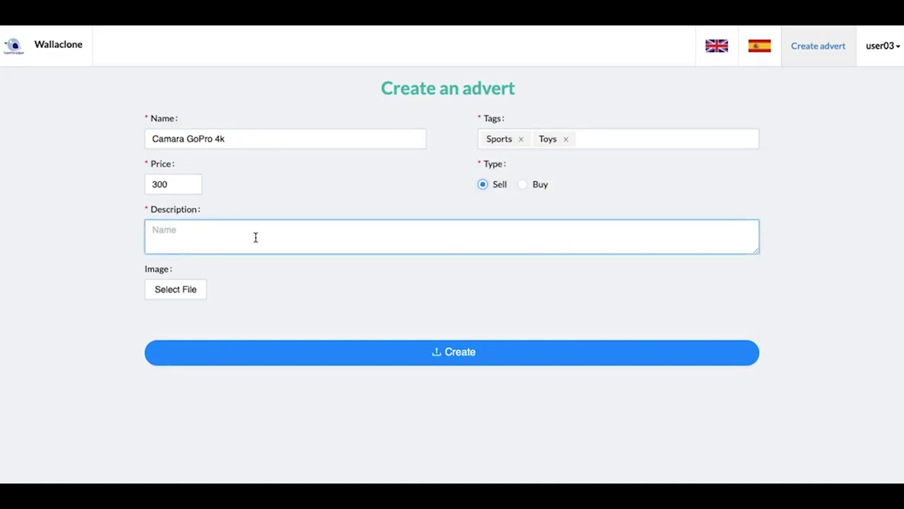
type("Camara Deportiva Wifi")
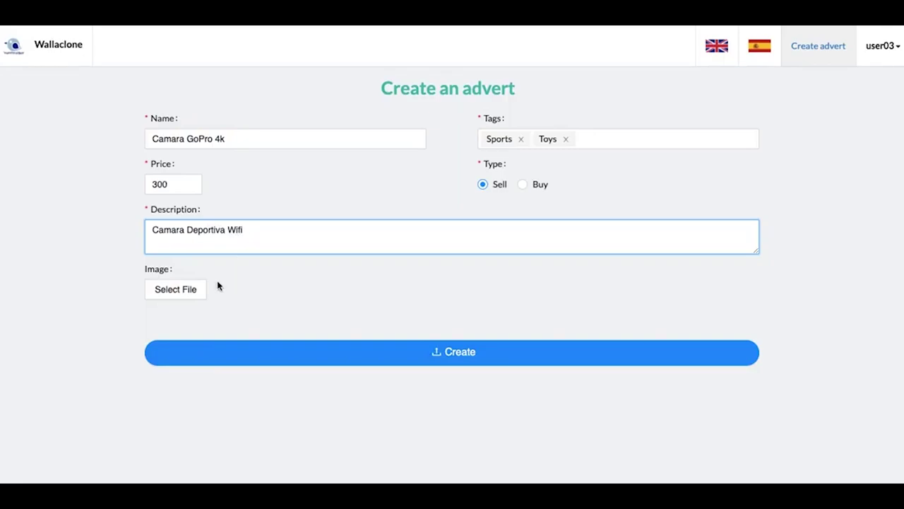
- Attach the camera photo from the fotos folder and publish the advert
left_click(187, 297)
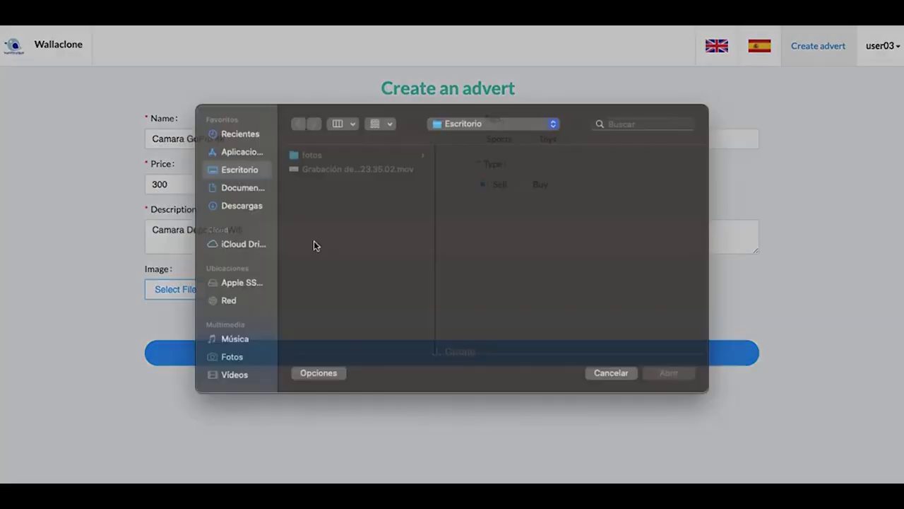
left_click(318, 183)
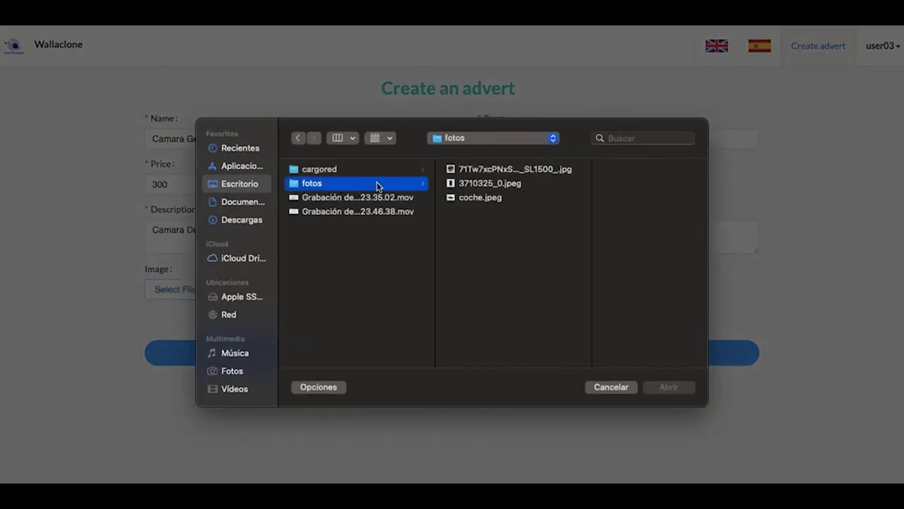
double_click(498, 171)
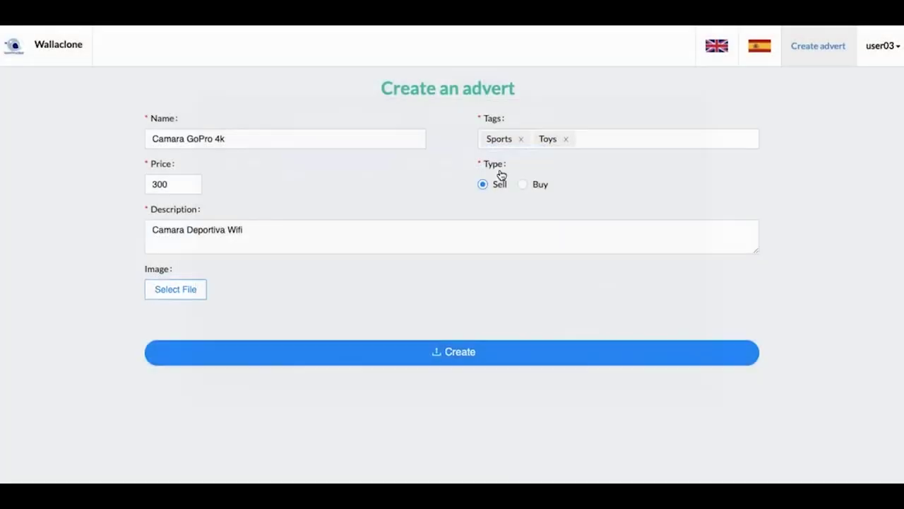
left_click(439, 374)
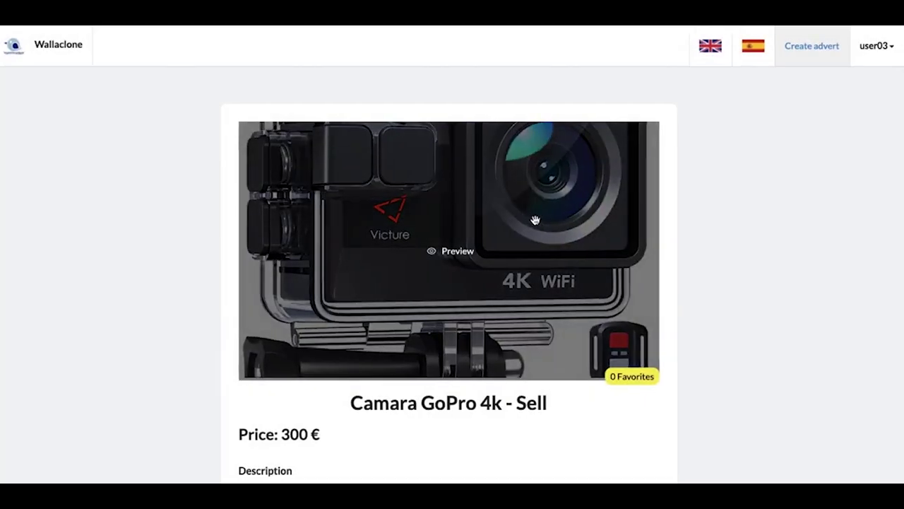
left_click(448, 250)
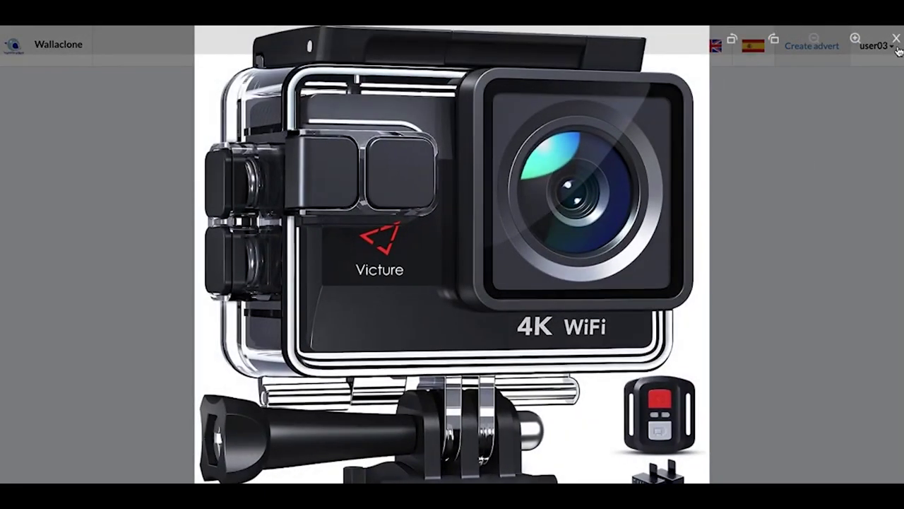
left_click(896, 38)
scroll(545, 332, "down", 3)
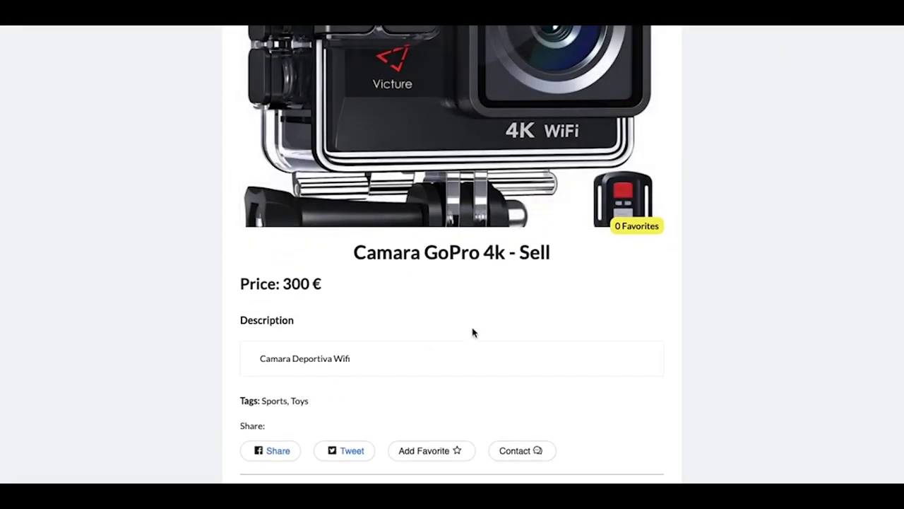
left_click_drag(341, 266, 536, 269)
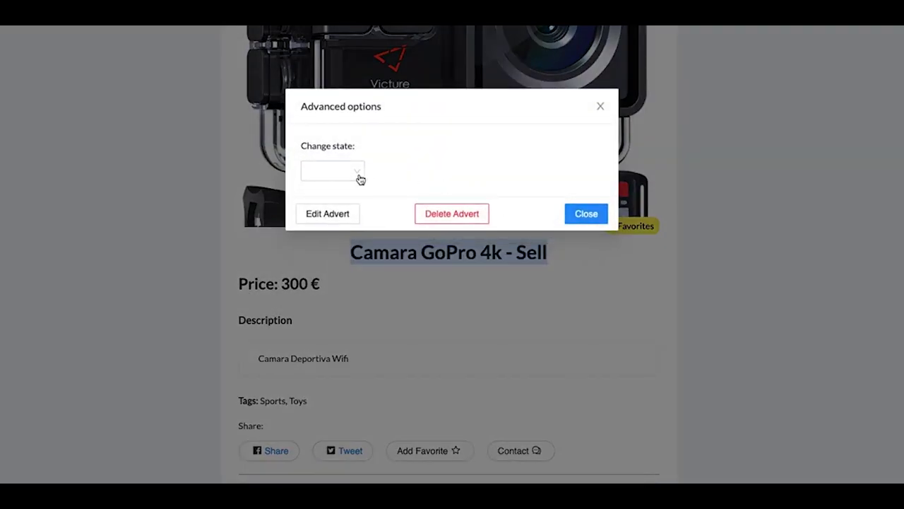
- Set the Camara GoPro 4k advert's state to Reserved, then to Sold, and open it for editing
left_click(358, 177)
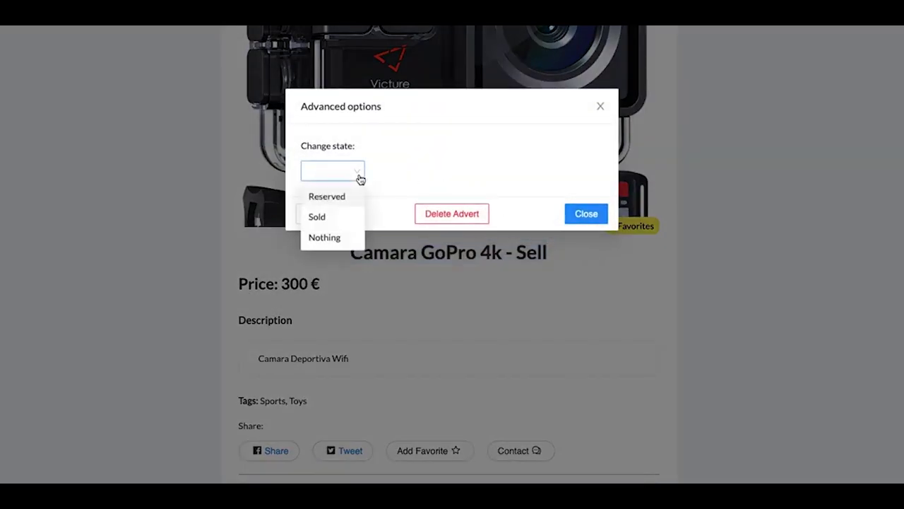
left_click(355, 173)
left_click(355, 173)
left_click(339, 198)
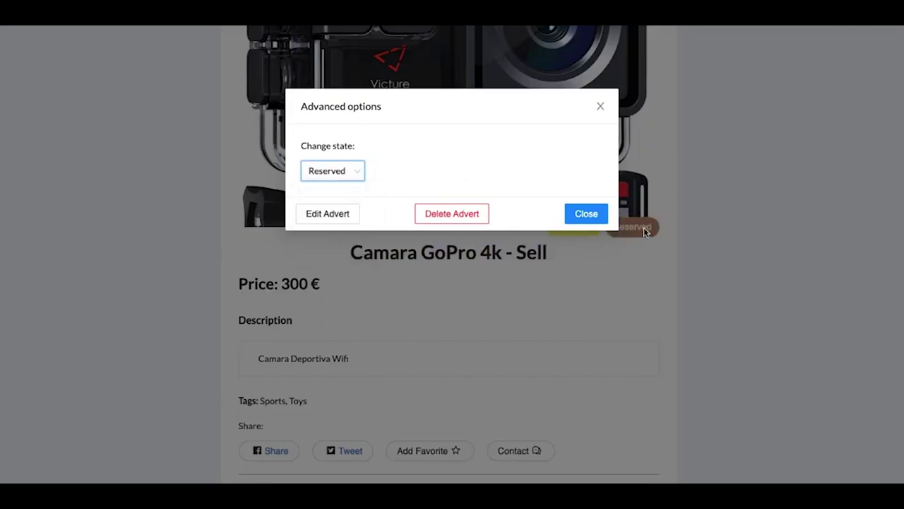
left_click(342, 176)
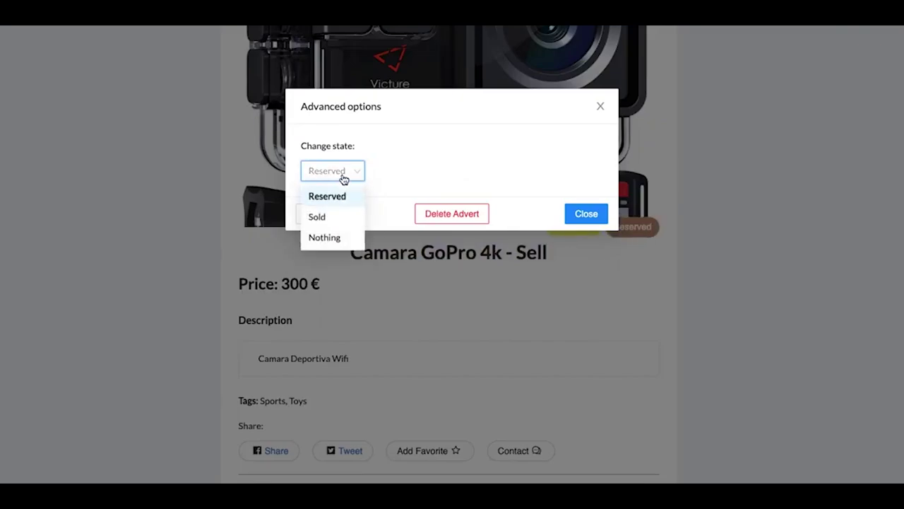
left_click(333, 222)
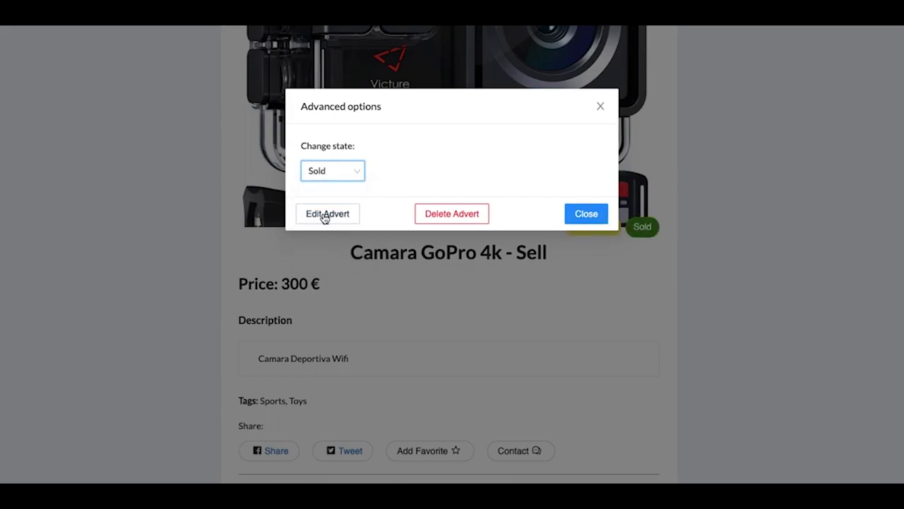
left_click(341, 171)
left_click(341, 172)
left_click(337, 219)
- Rename the advert from 'Camara GoPro 4k' to 'Camara GoPro 2k'
left_click(304, 134)
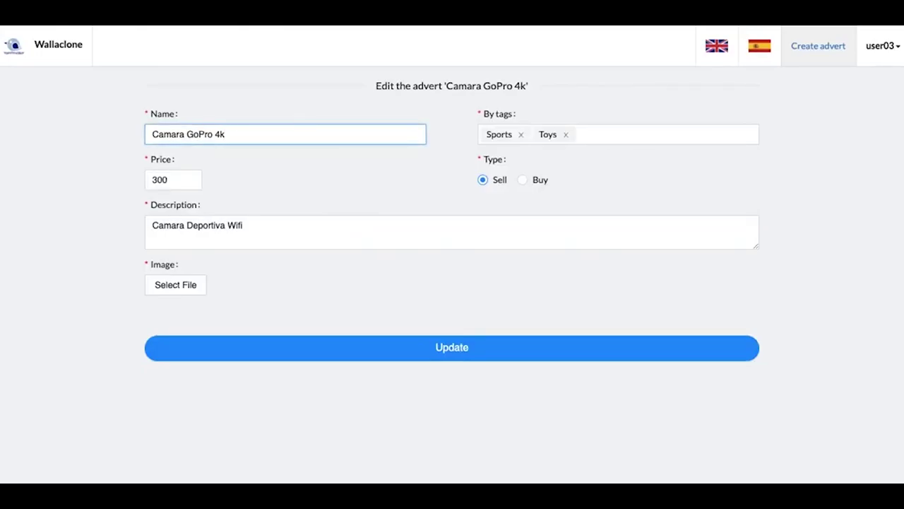
key("BackSpace")
key("BackSpace")
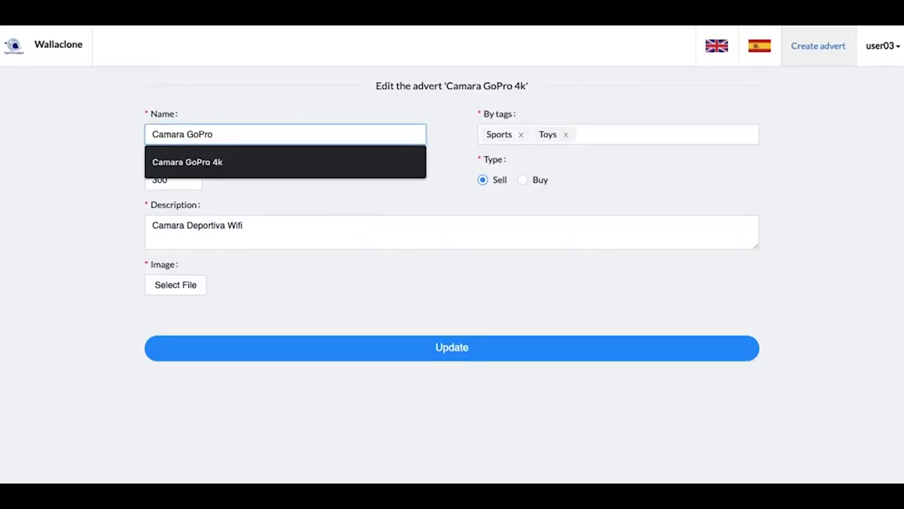
type("2k")
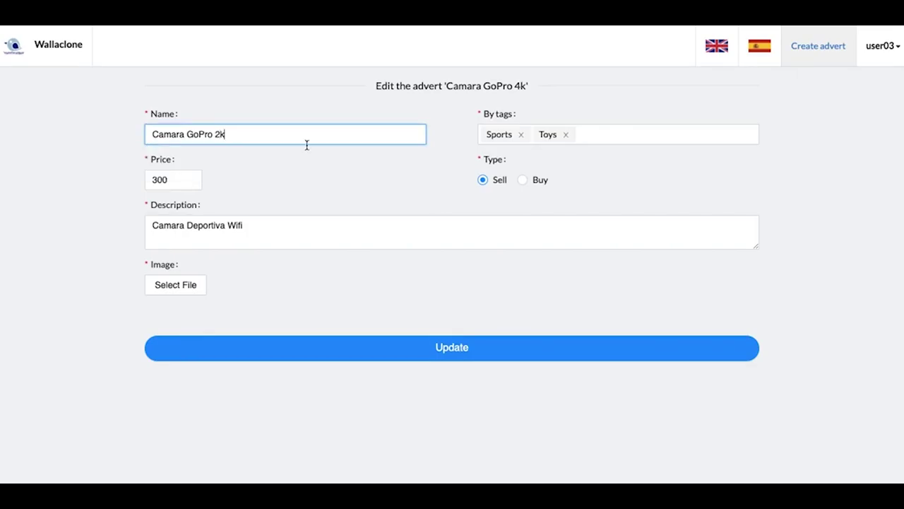
- Attach the action-camera photo and save the updated advert
left_click(174, 287)
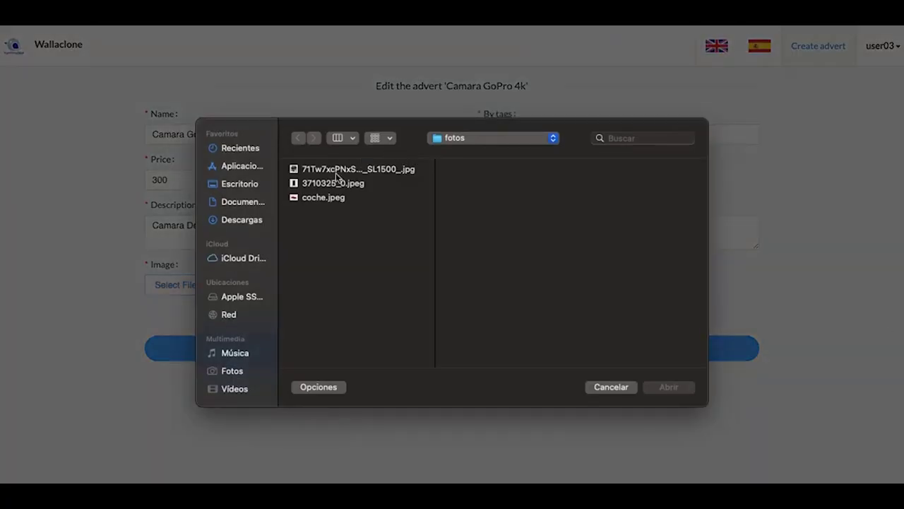
left_click(336, 172)
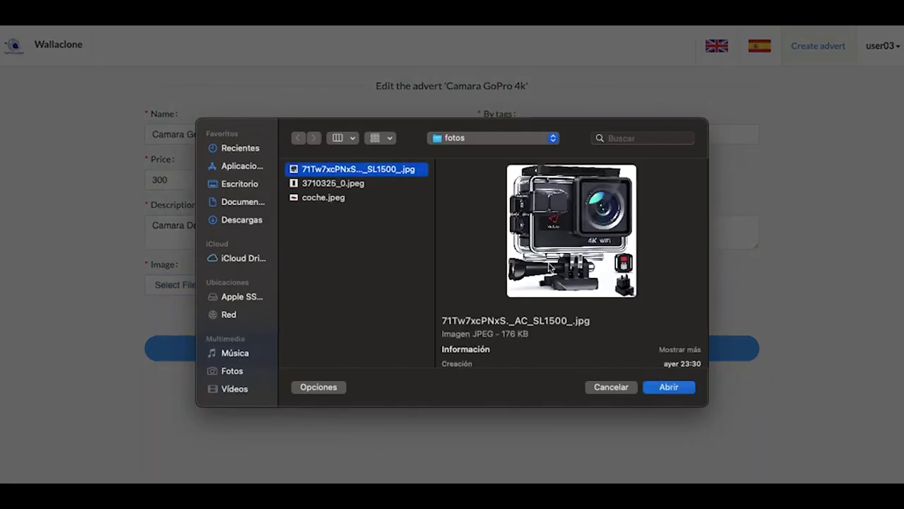
left_click(671, 389)
left_click(505, 378)
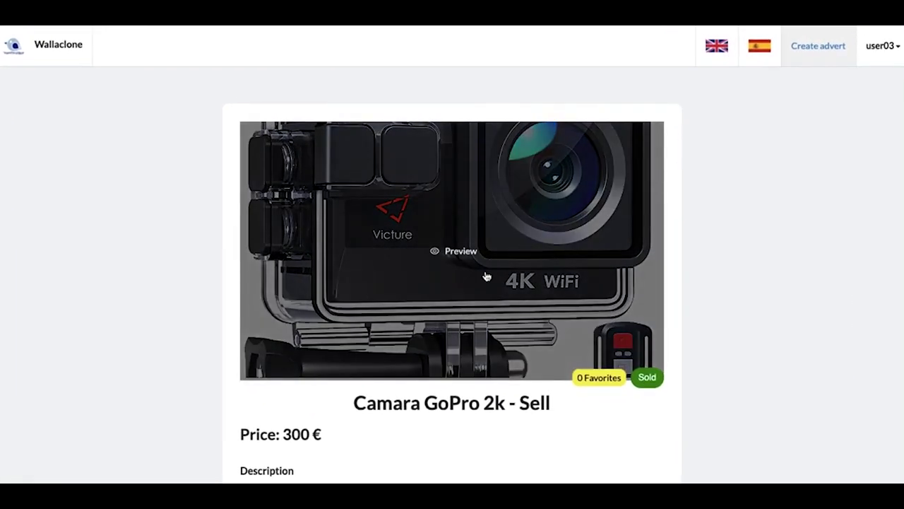
- Delete the Camara GoPro 2k advert from advanced options, cancelling once before confirming, then close the modal
scroll(480, 240, "down", 3)
scroll(327, 349, "up", 1)
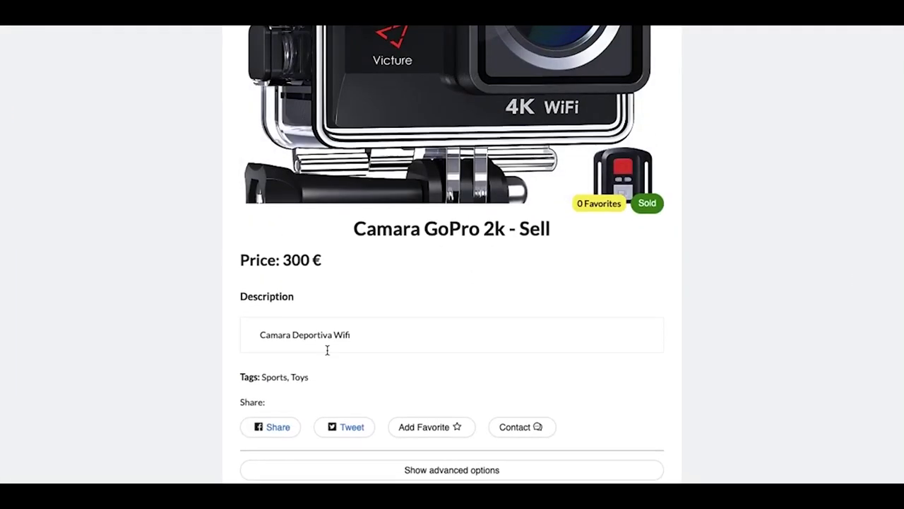
scroll(477, 355, "up", 2)
scroll(466, 396, "down", 2)
left_click(460, 470)
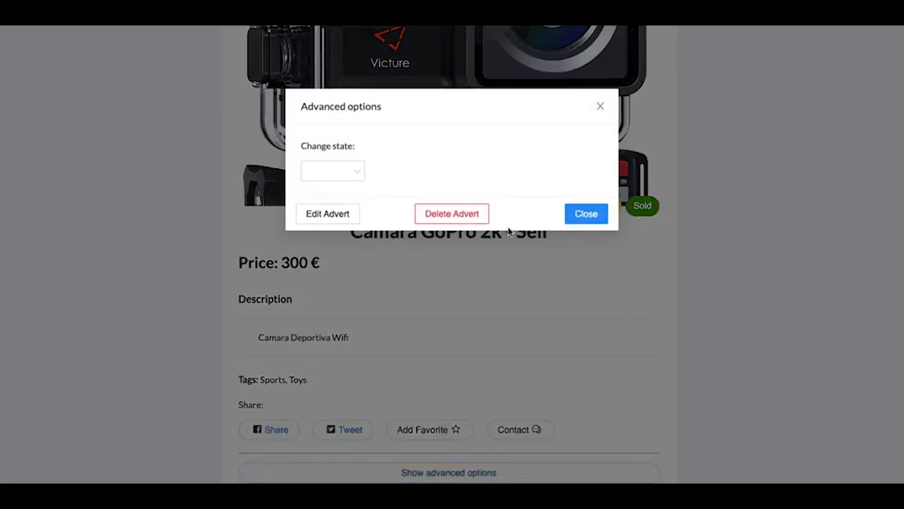
left_click(466, 220)
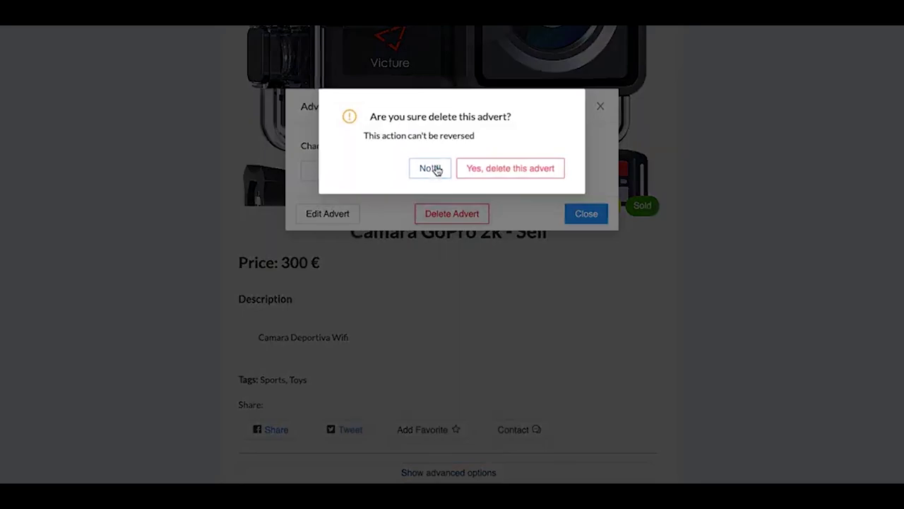
left_click(432, 168)
left_click(445, 224)
left_click(526, 176)
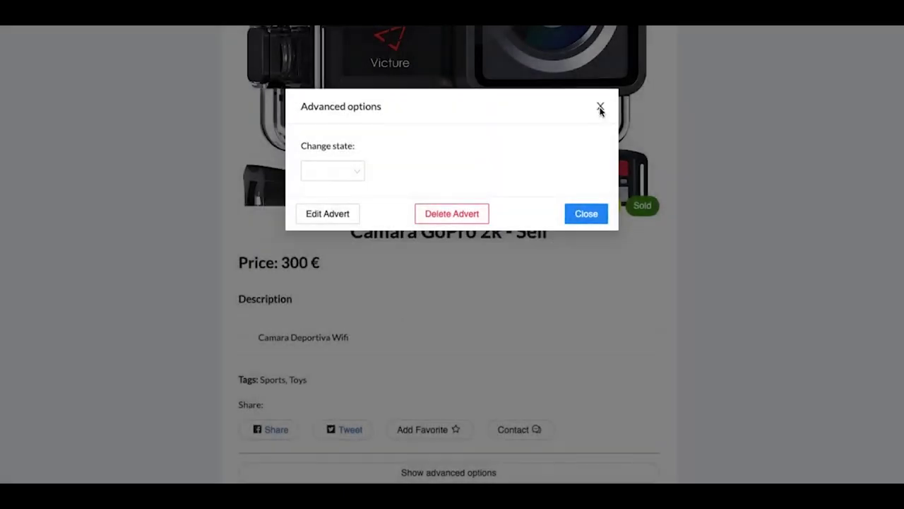
left_click(600, 107)
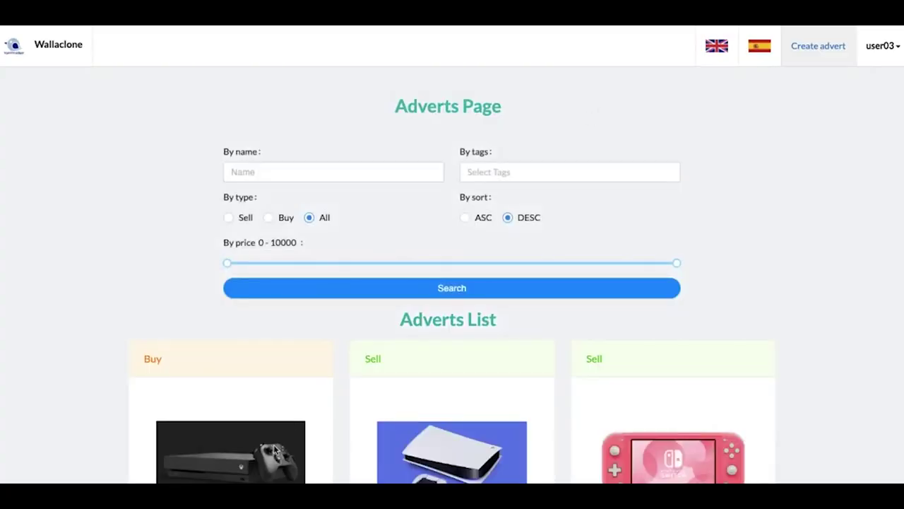
scroll(275, 448, "down", 7)
- Start a new advert named 'carcasa de movil' using the name suggestion
left_click(823, 47)
left_click(376, 147)
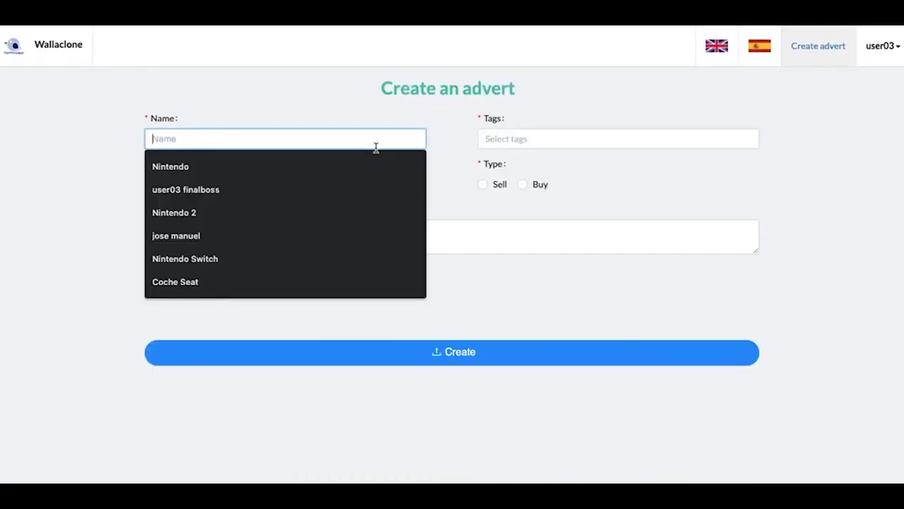
type("Cat")
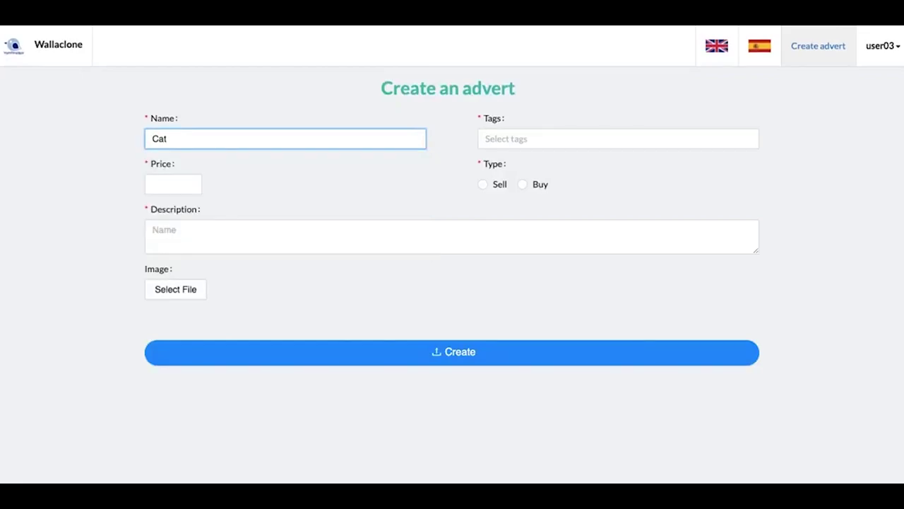
key("BackSpace")
type("r")
key("Down")
key("Return")
key("Tab")
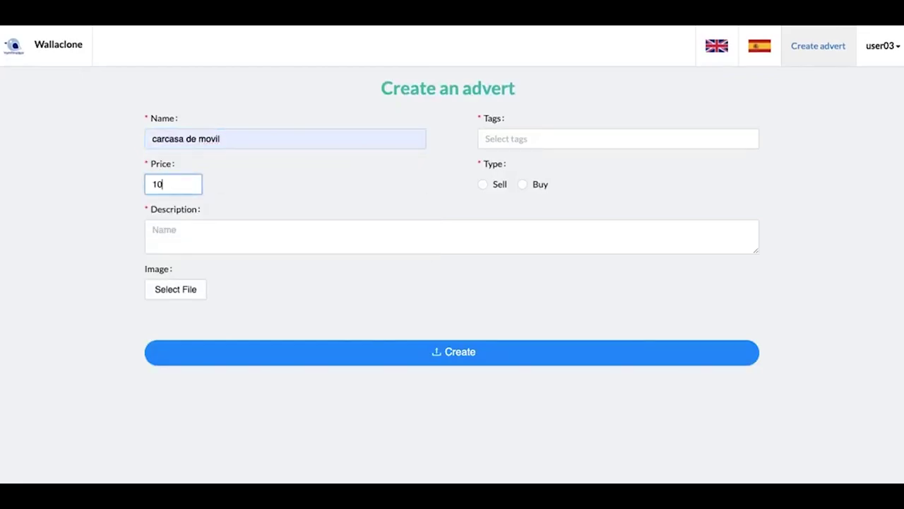
- Tag the advert Audio and Lifestyle and write the description 'Caracas para'
left_click(541, 139)
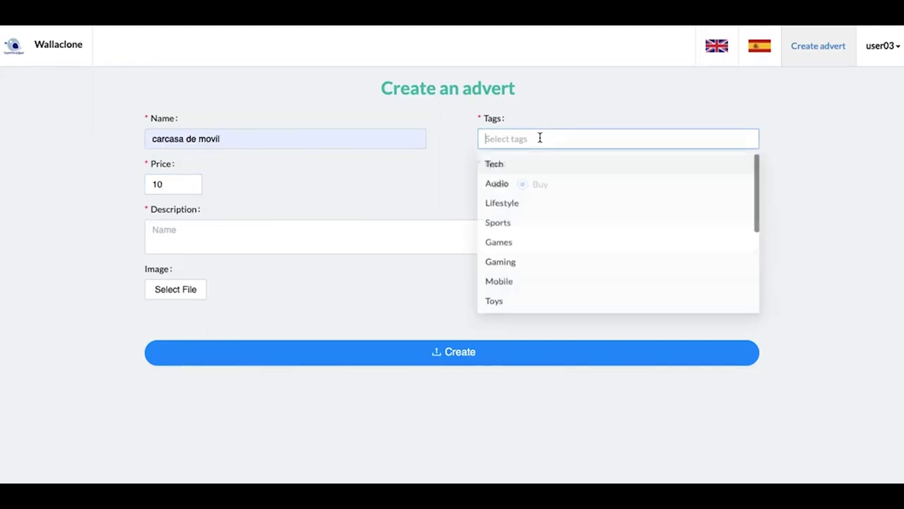
left_click(509, 187)
left_click(508, 207)
left_click(286, 247)
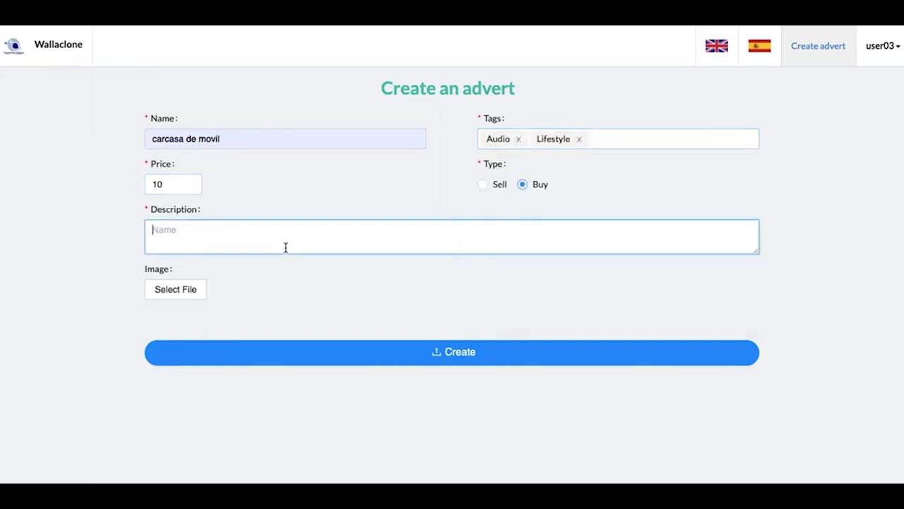
type("Caracas")
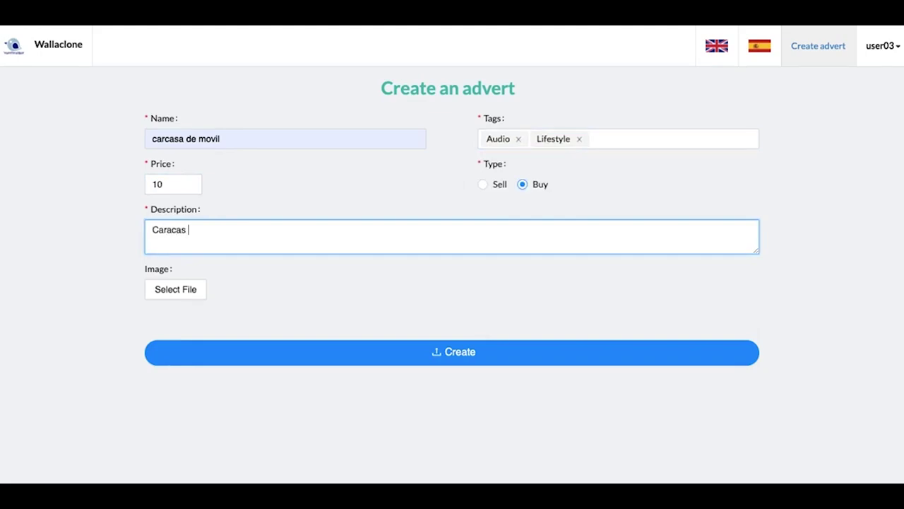
type(" para")
- Attach the photo 3710325_0.jpeg and publish the advert
left_click(174, 291)
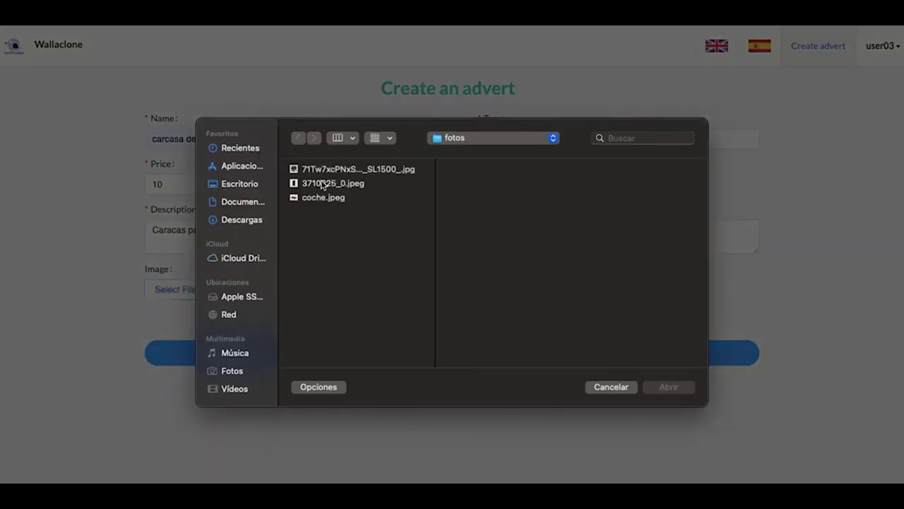
double_click(322, 183)
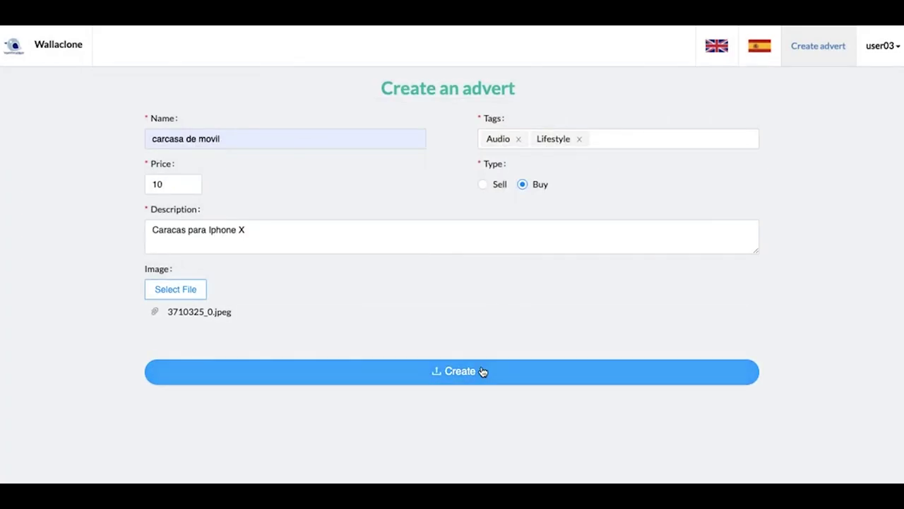
left_click(483, 371)
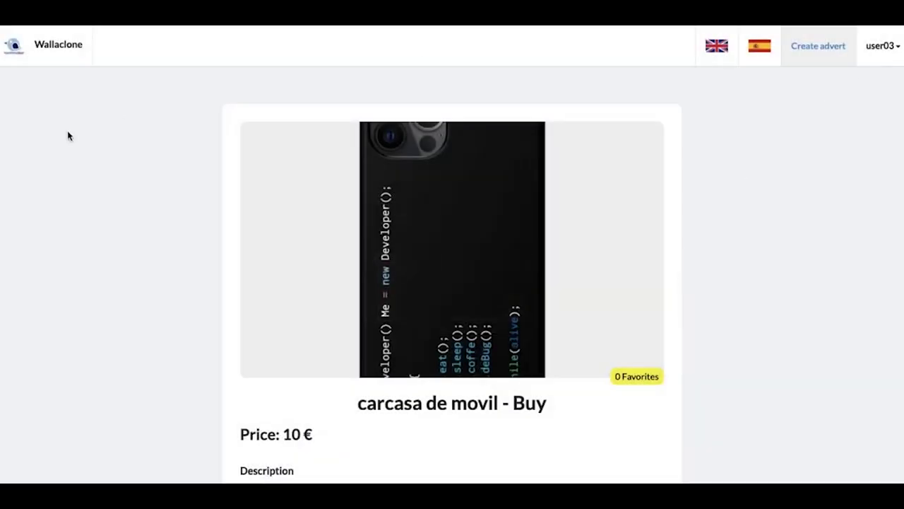
- Return to the adverts list, then open My profile from the user03 menu and browse it
left_click(73, 52)
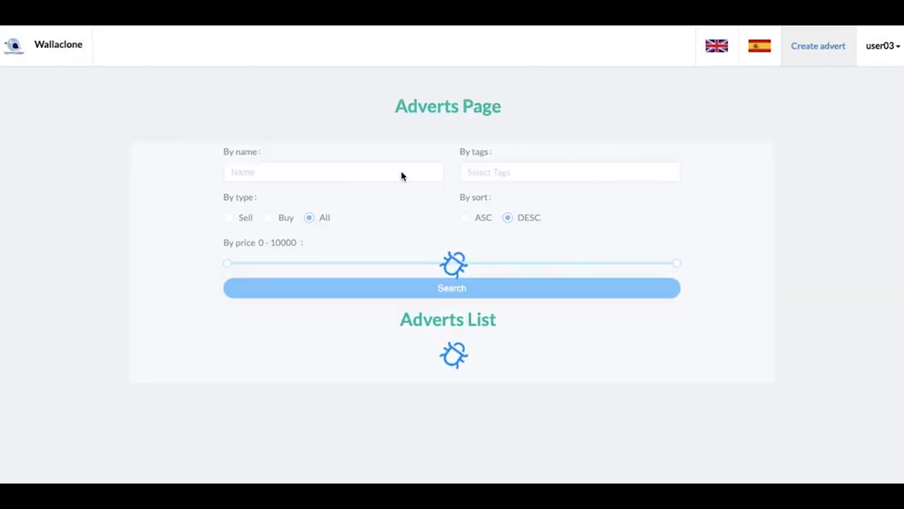
scroll(454, 310, "down", 5)
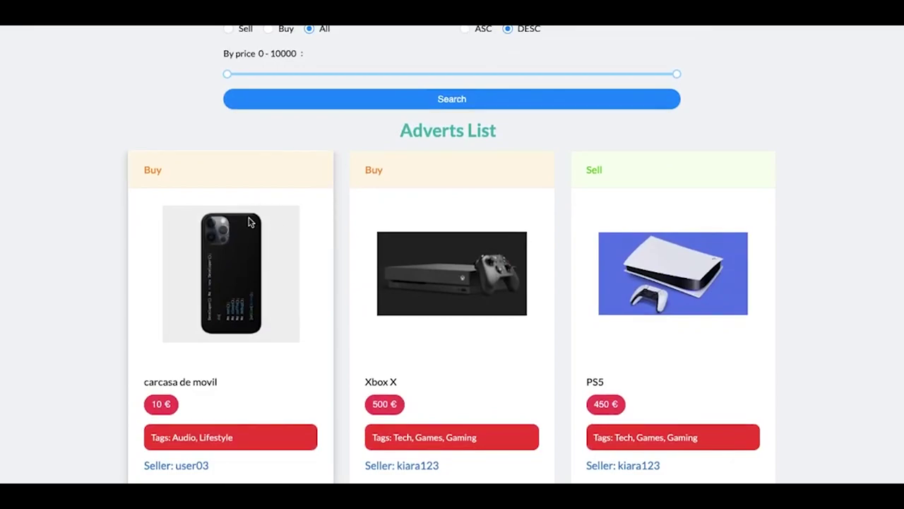
scroll(248, 223, "down", 9)
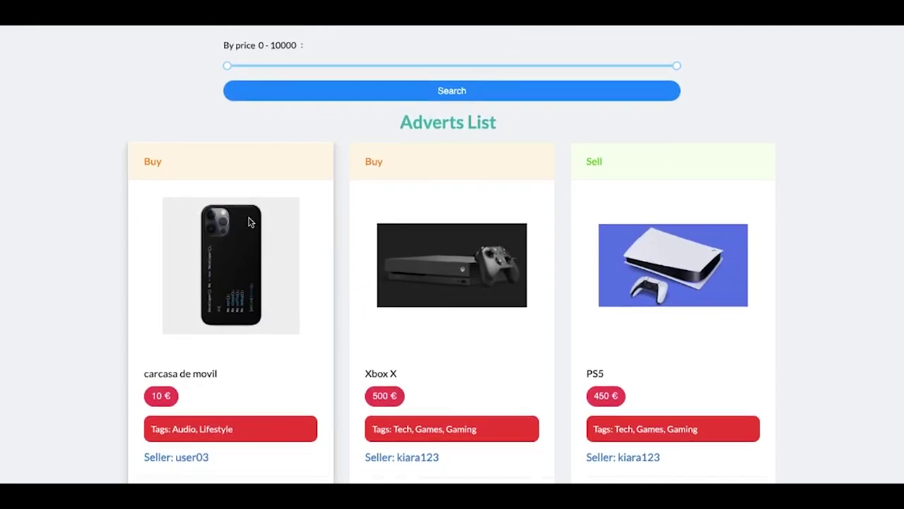
scroll(248, 222, "up", 12)
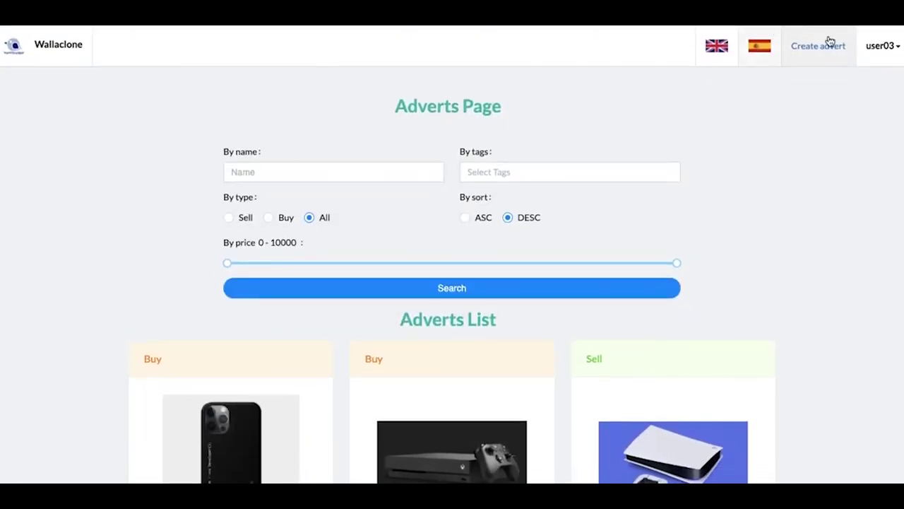
left_click(882, 51)
left_click(868, 64)
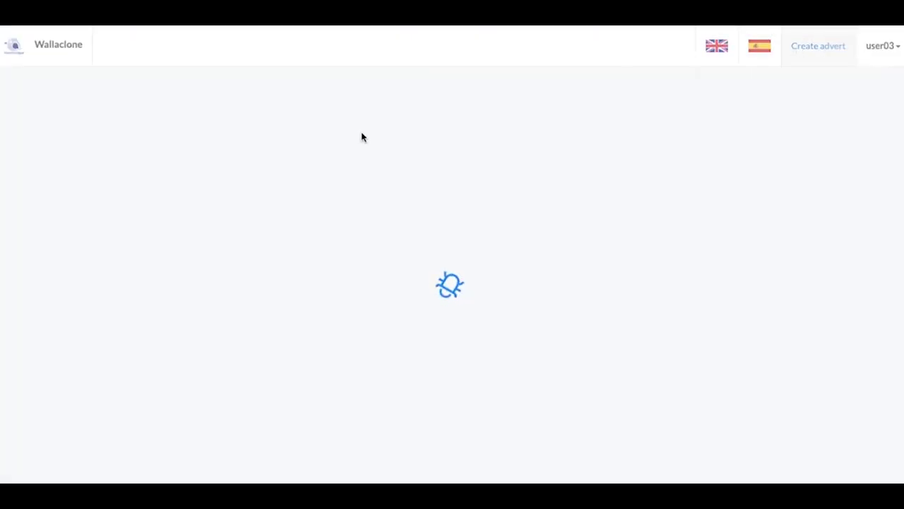
scroll(402, 386, "down", 3)
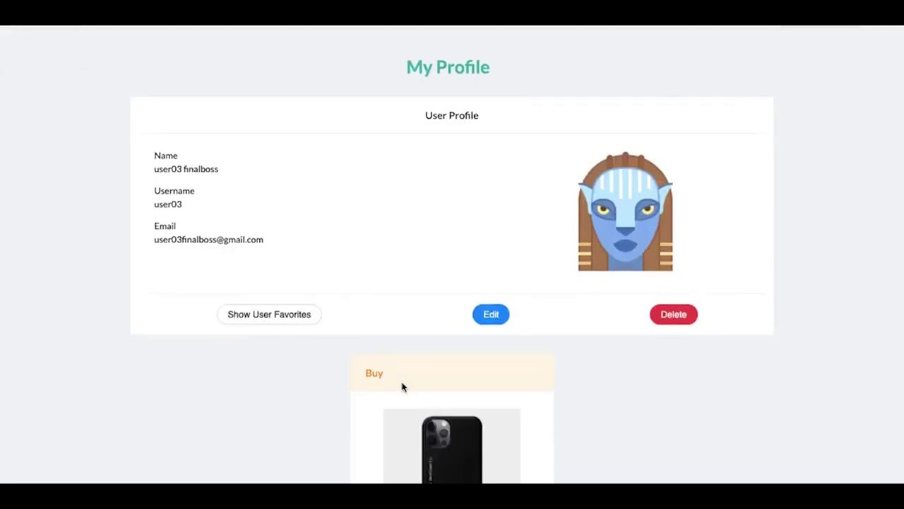
scroll(436, 354, "down", 2)
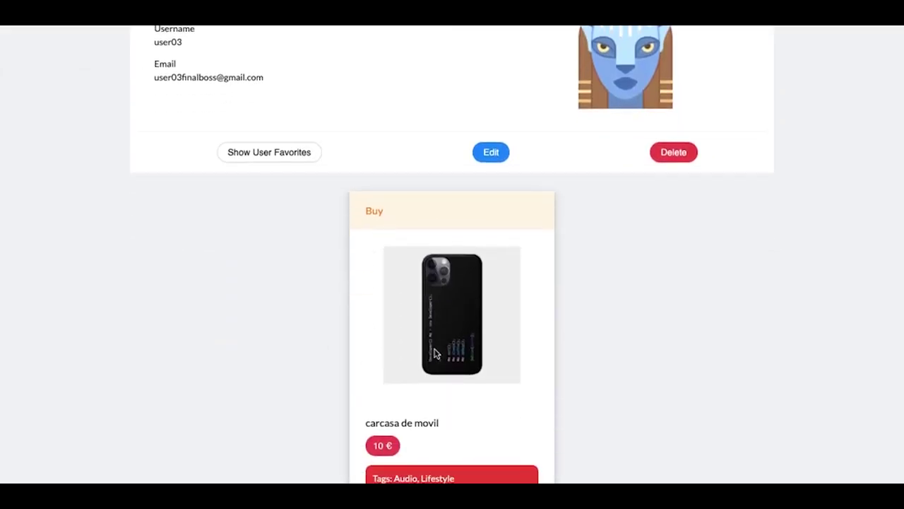
scroll(440, 317, "down", 1)
scroll(440, 317, "up", 5)
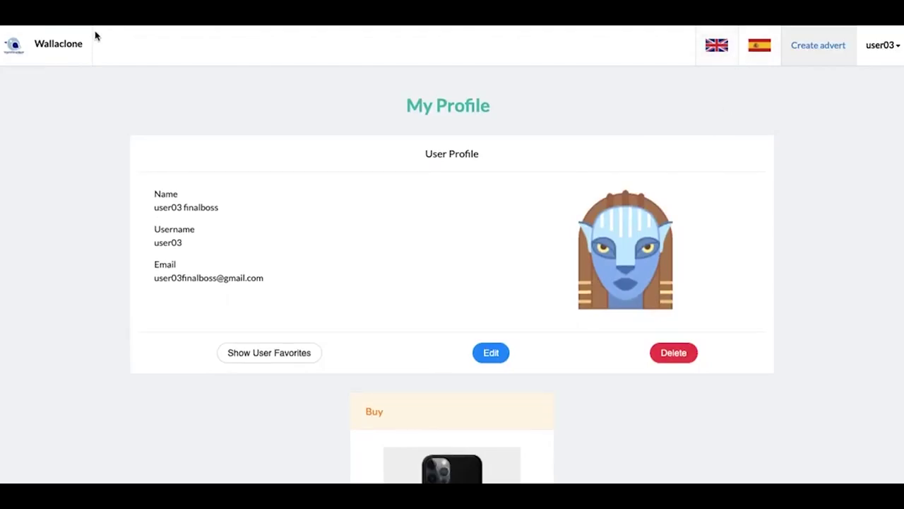
- Add the Xbox X advert to favourites from its detail page
left_click(41, 55)
scroll(438, 339, "down", 5)
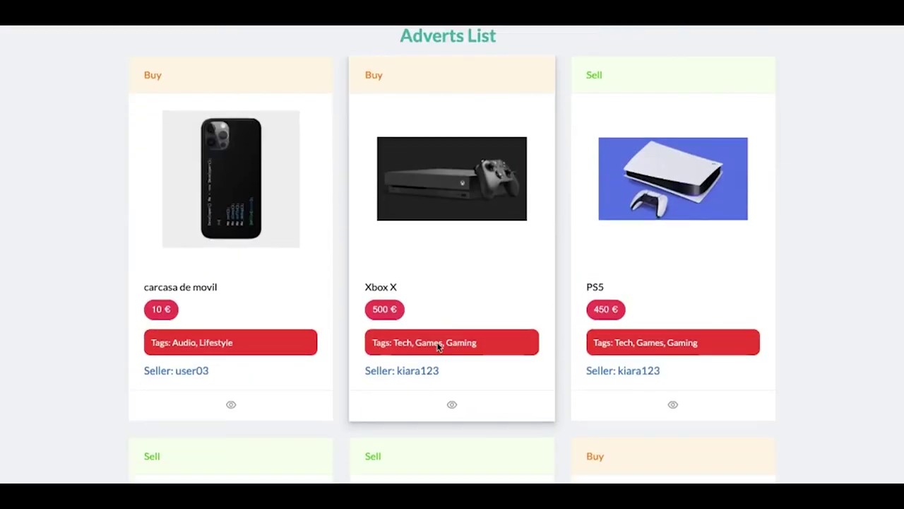
left_click(453, 357)
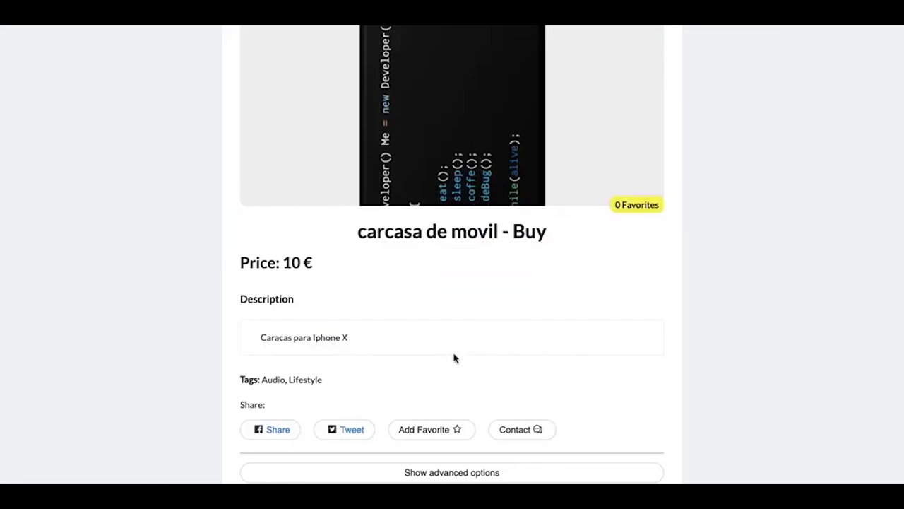
left_click(439, 478)
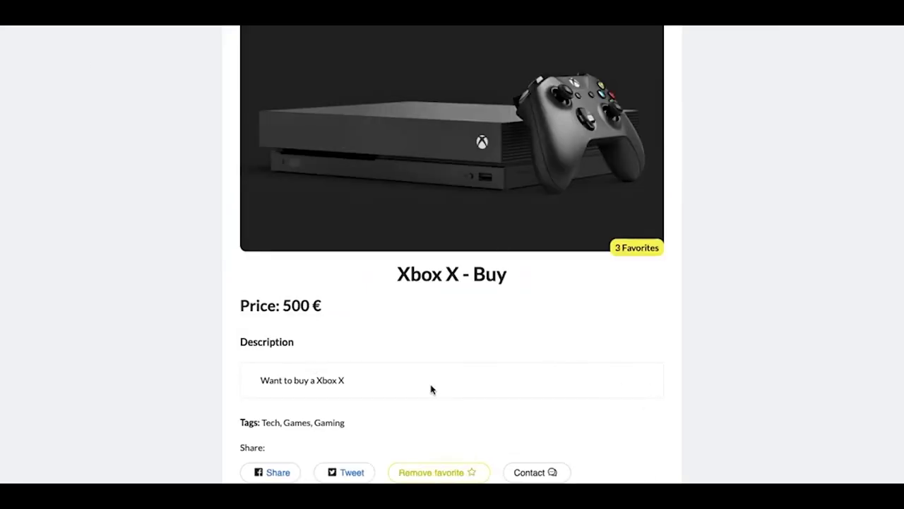
scroll(430, 388, "up", 3)
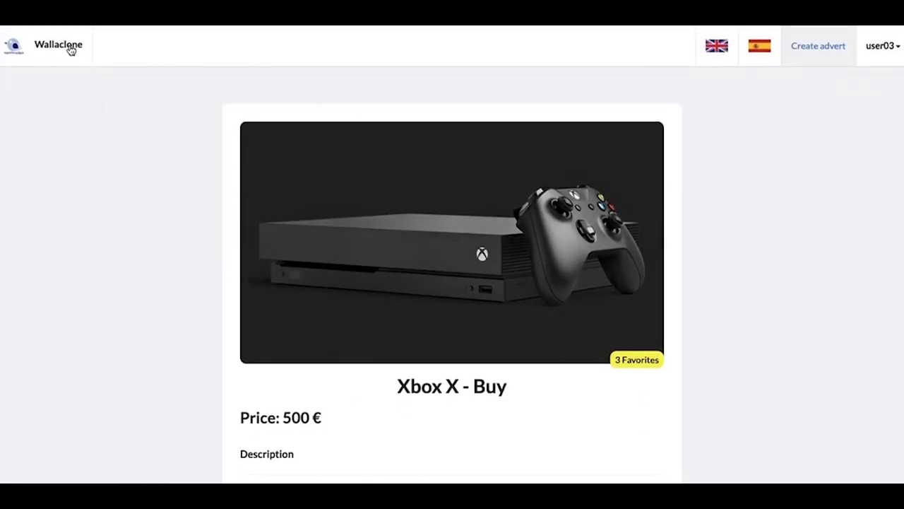
- Open the Switch rosa advert's detail page
left_click(70, 51)
scroll(498, 322, "down", 7)
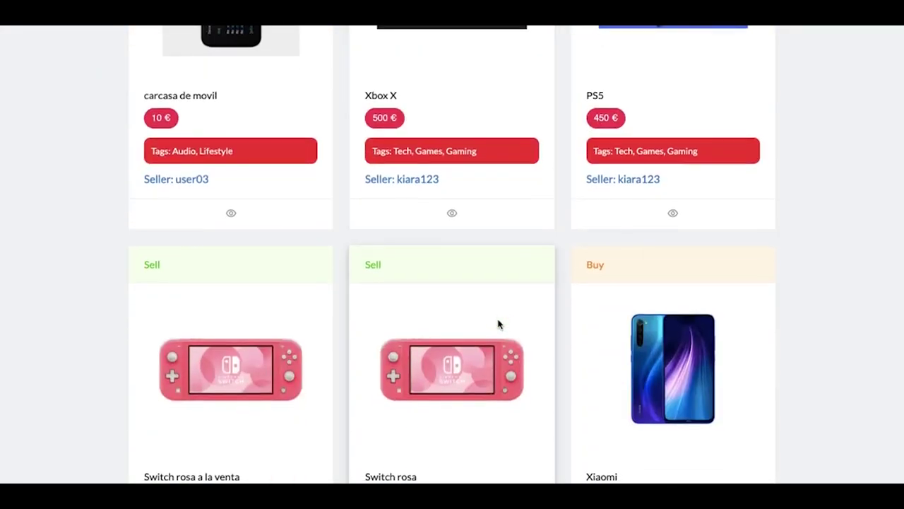
scroll(400, 436, "down", 2)
left_click(443, 464)
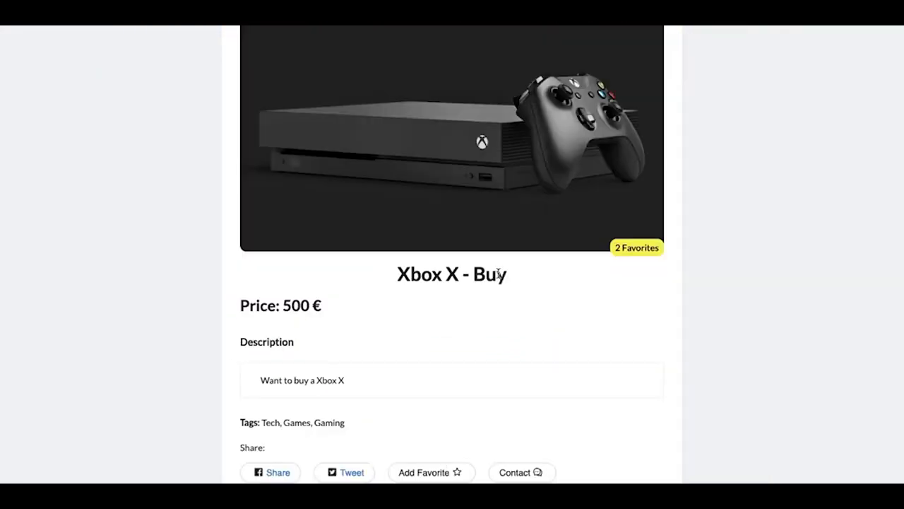
scroll(612, 280, "up", 2)
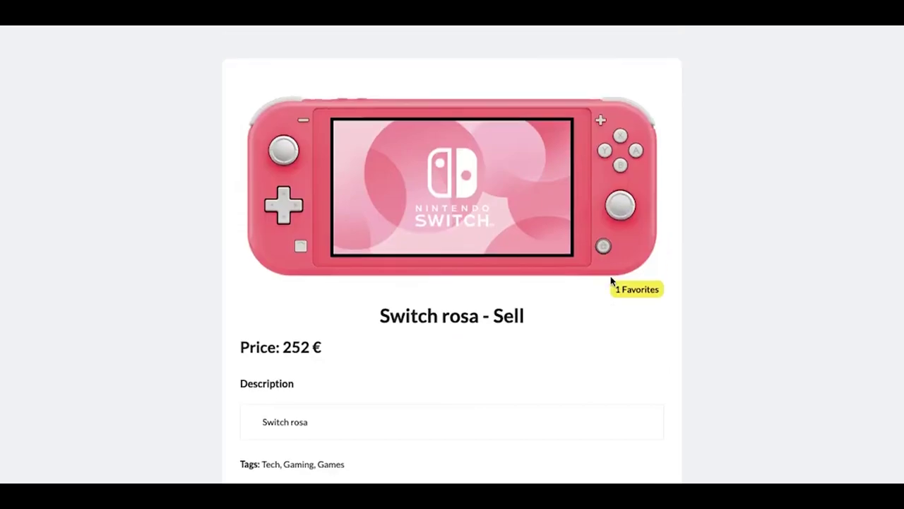
- On My profile, show the favourites (Xbox X, Switch rosa), then switch back to my adverts
left_click(890, 49)
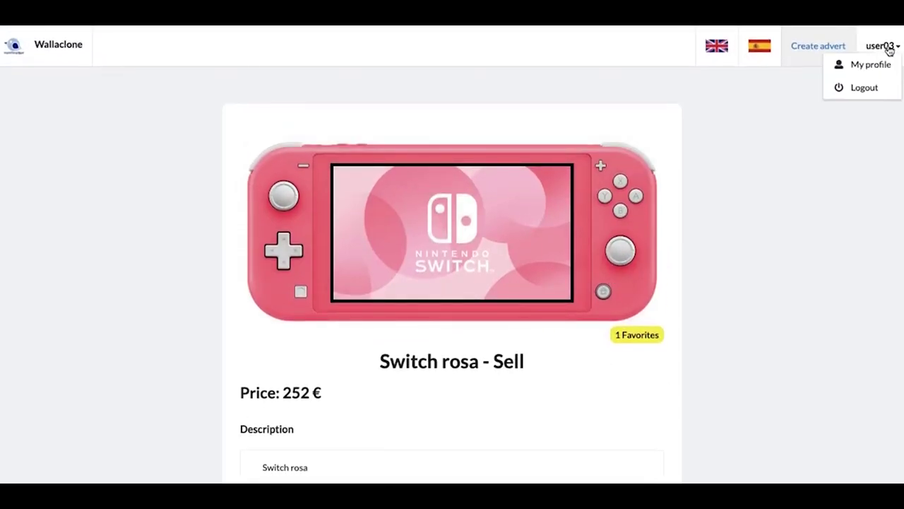
left_click(866, 62)
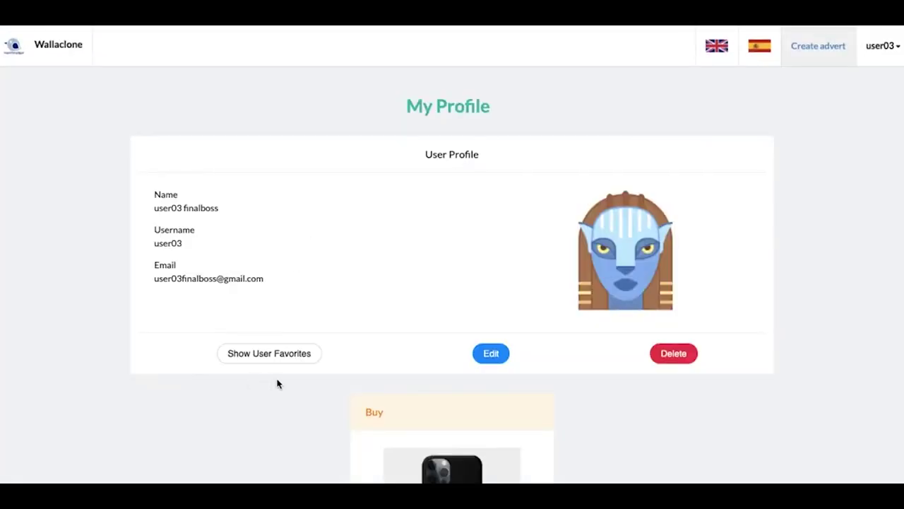
scroll(277, 383, "down", 2)
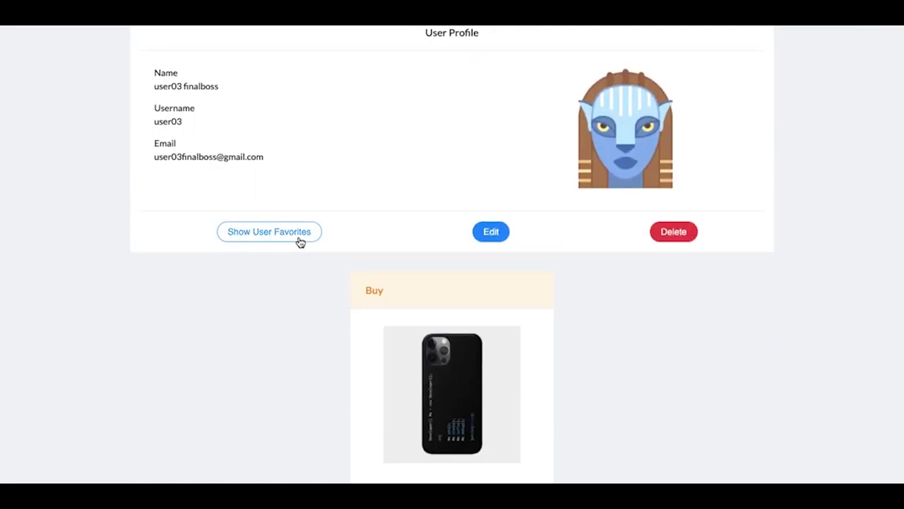
left_click(300, 240)
scroll(472, 319, "down", 2)
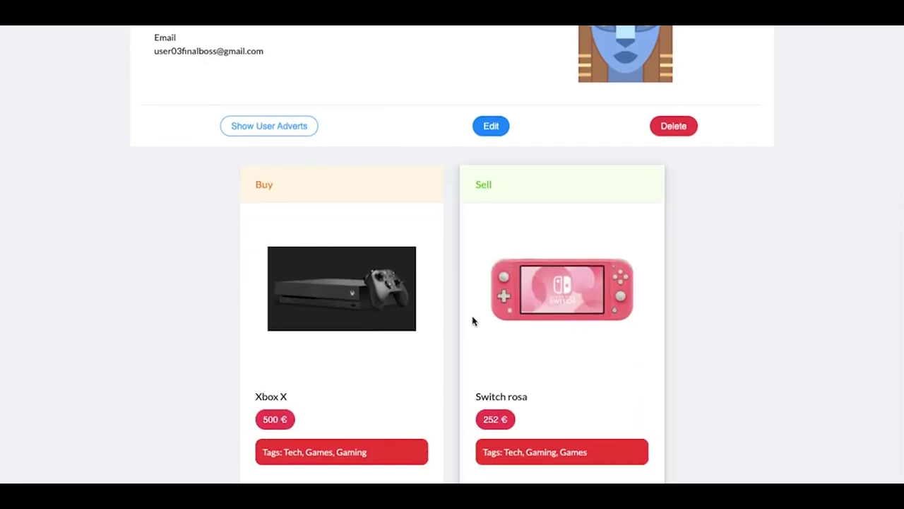
left_click(281, 130)
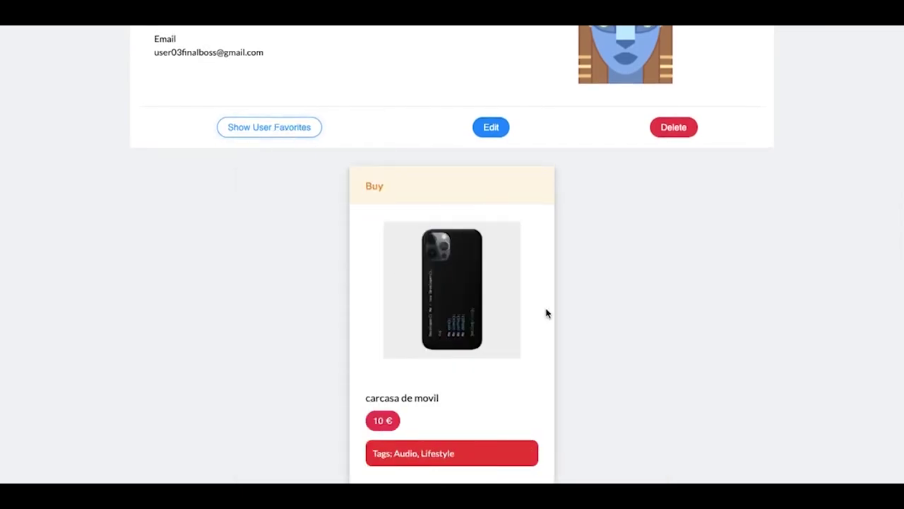
scroll(546, 313, "up", 3)
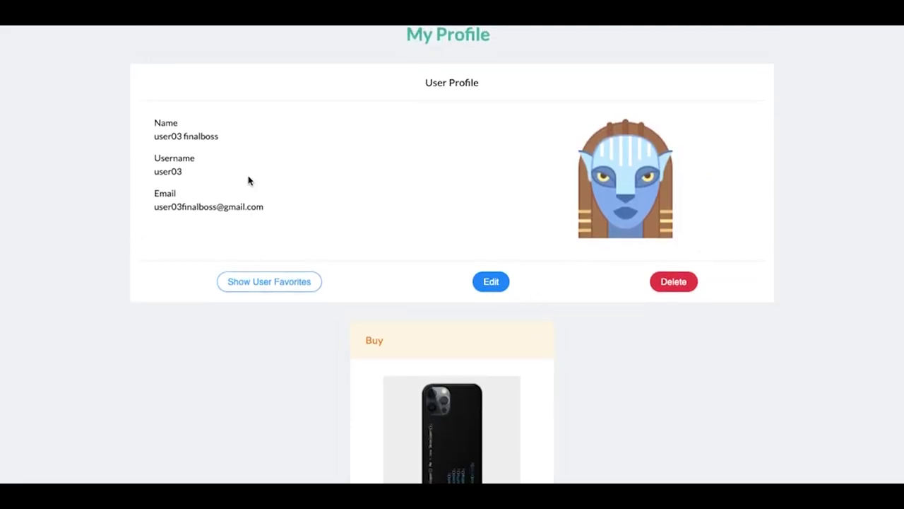
scroll(254, 184, "up", 2)
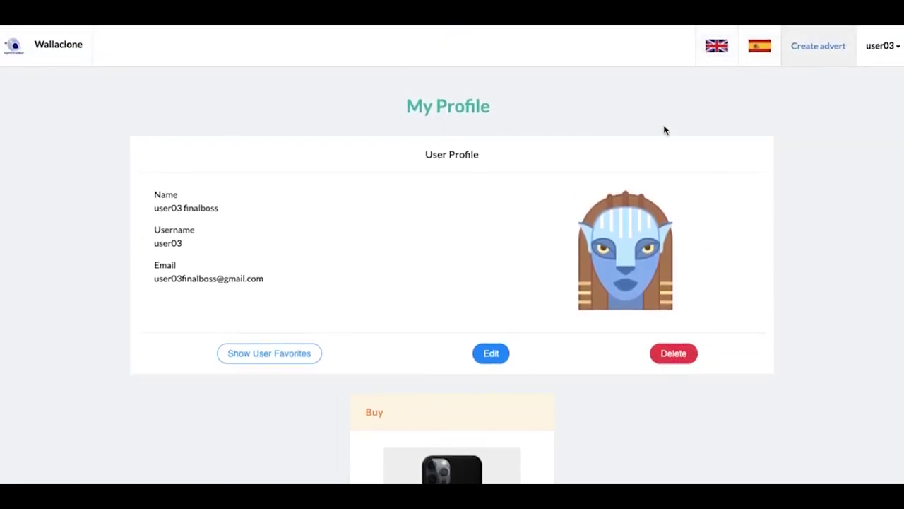
- Start deleting the user account, answer No at the confirmation, and return to the Adverts Page
left_click(675, 349)
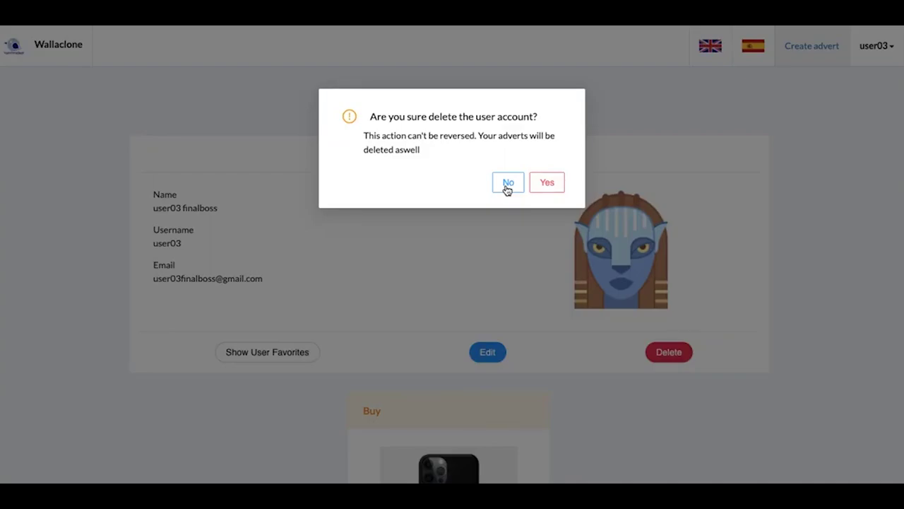
left_click(507, 184)
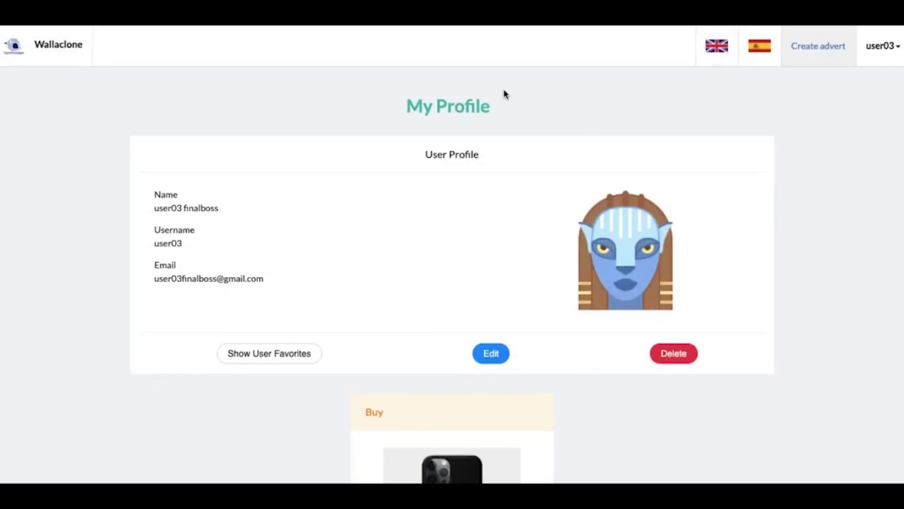
left_click(71, 56)
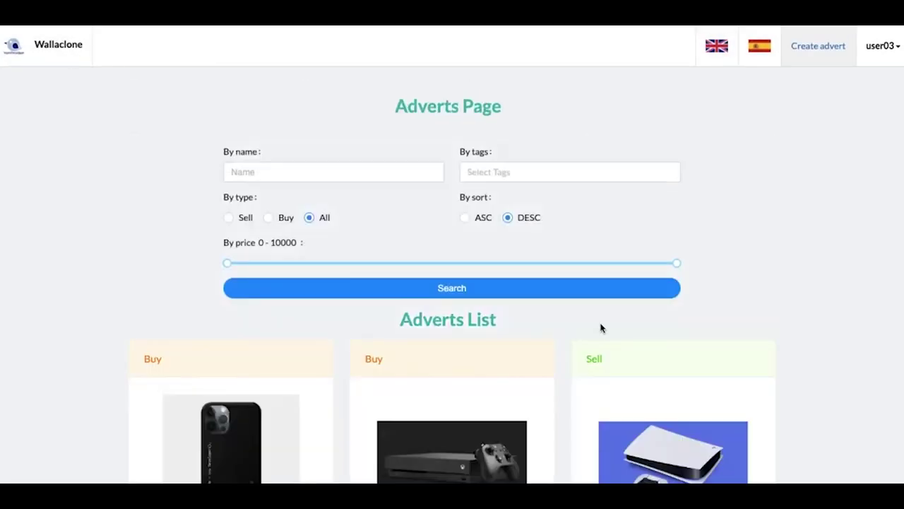
- Filter the adverts to type Sell and run the search
scroll(601, 327, "down", 3)
scroll(600, 326, "up", 4)
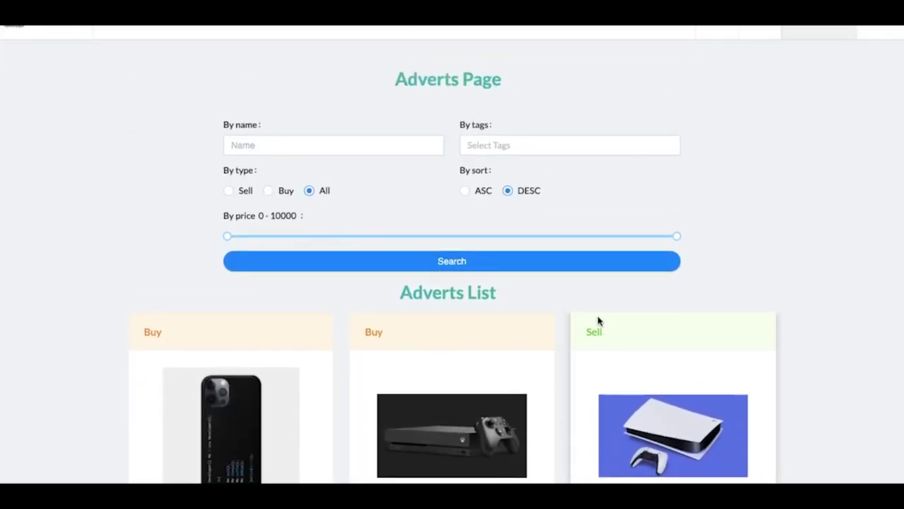
scroll(595, 319, "down", 1)
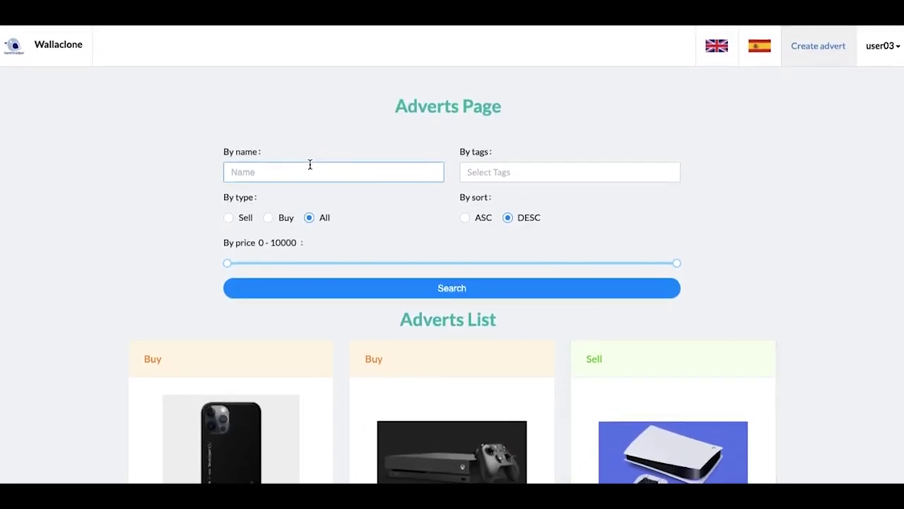
scroll(333, 238, "down", 2)
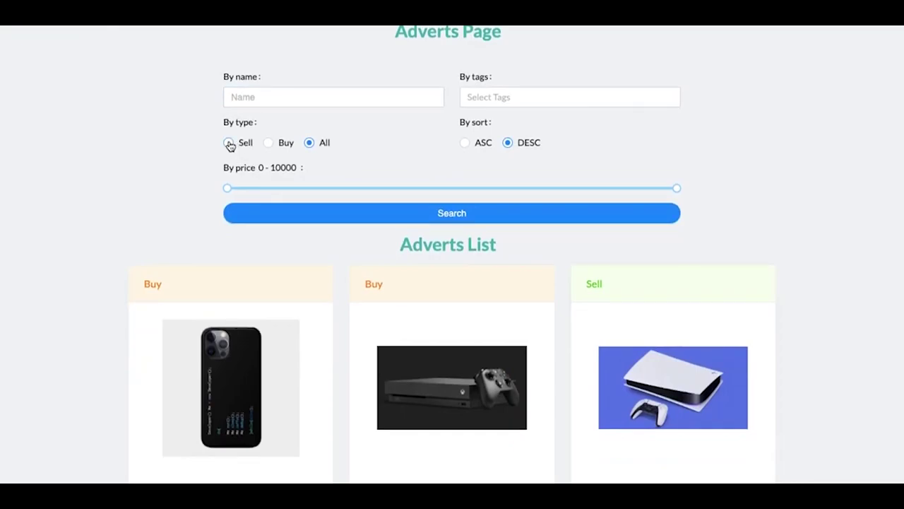
left_click(400, 215)
- Set the type filter back to All and search again
scroll(391, 355, "down", 15)
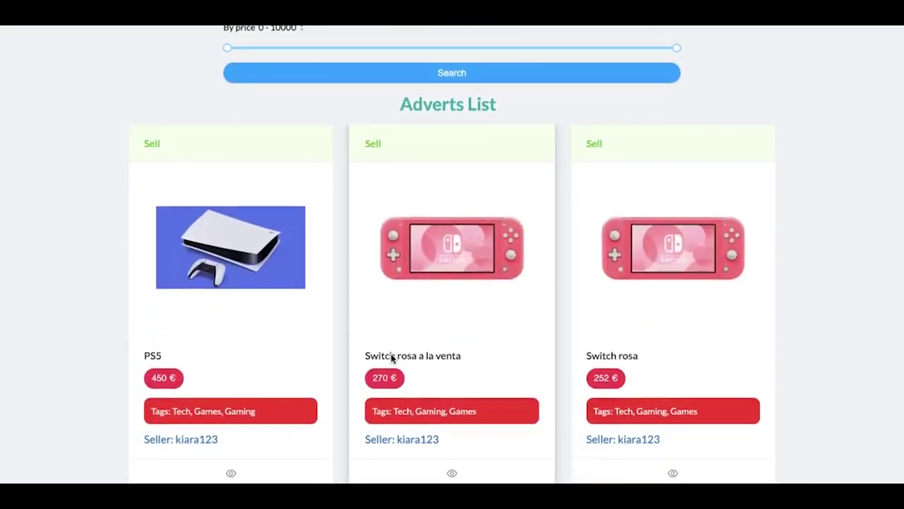
scroll(392, 359, "up", 15)
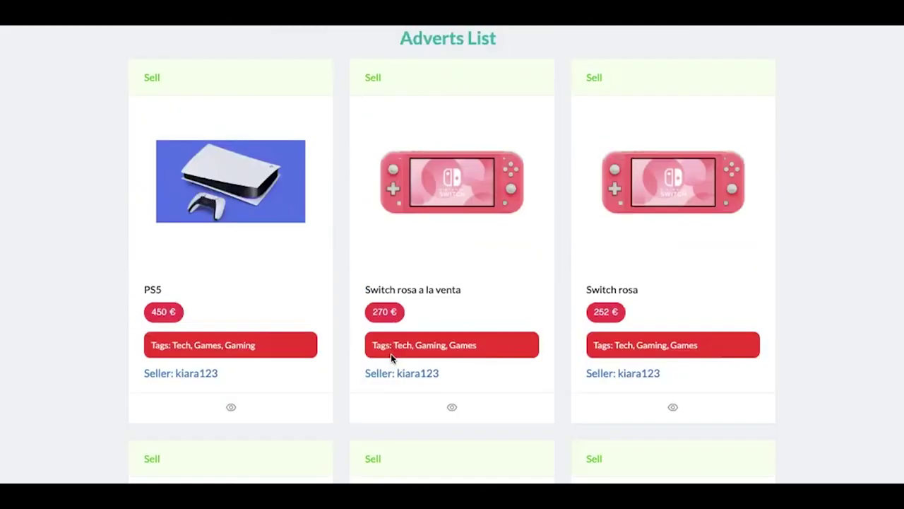
scroll(391, 359, "down", 1)
left_click(309, 218)
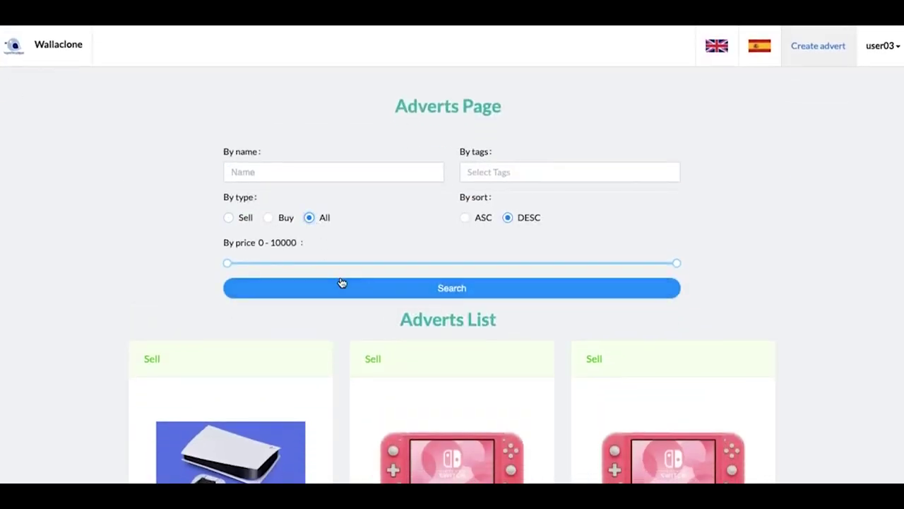
left_click(344, 287)
- Sort the adverts ascending (ASC) and review the list down to carcasa de movil
scroll(428, 346, "down", 3)
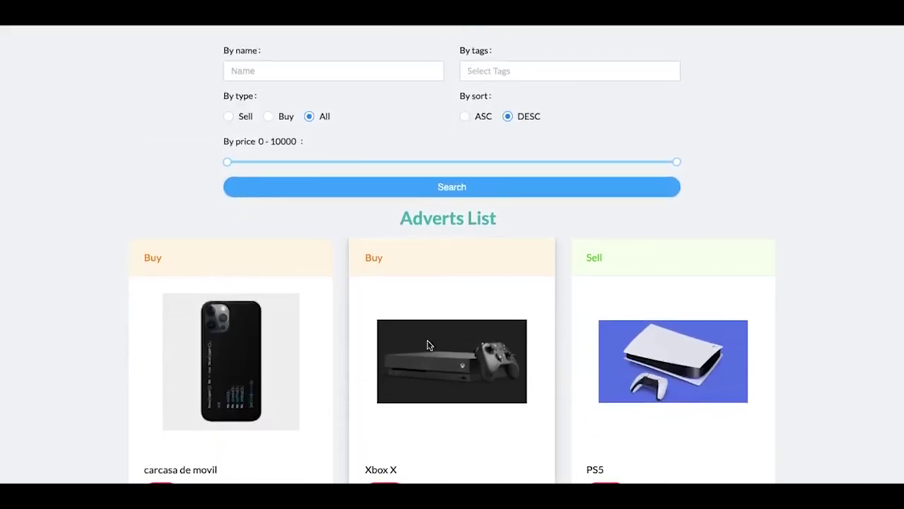
left_click(464, 118)
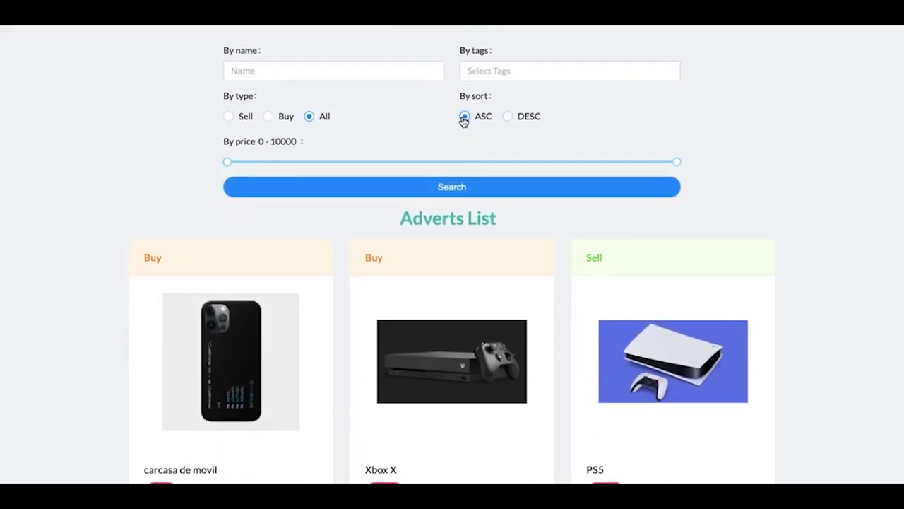
left_click(464, 187)
scroll(346, 392, "down", 4)
scroll(309, 224, "up", 1)
scroll(257, 235, "down", 10)
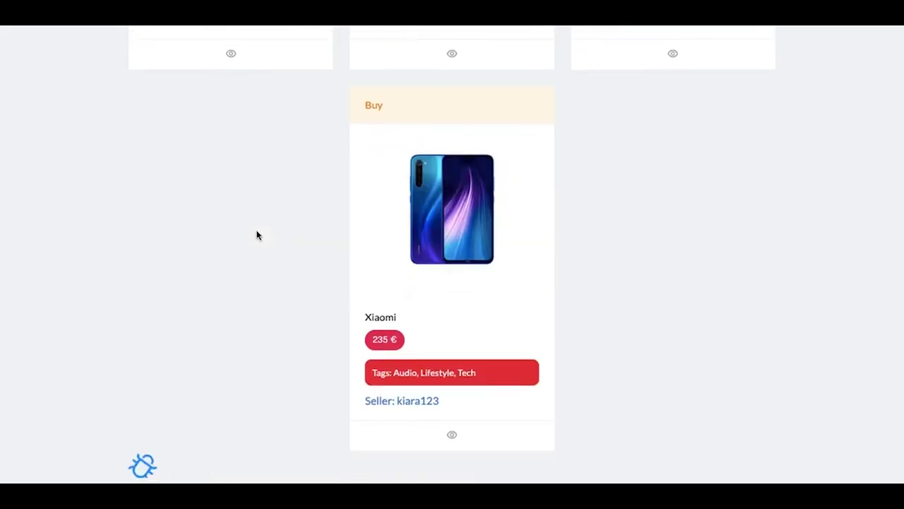
scroll(257, 235, "down", 6)
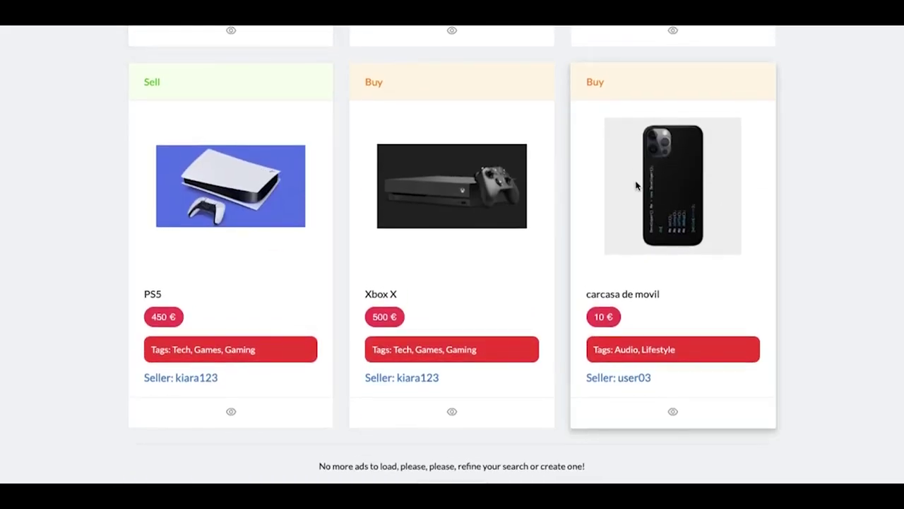